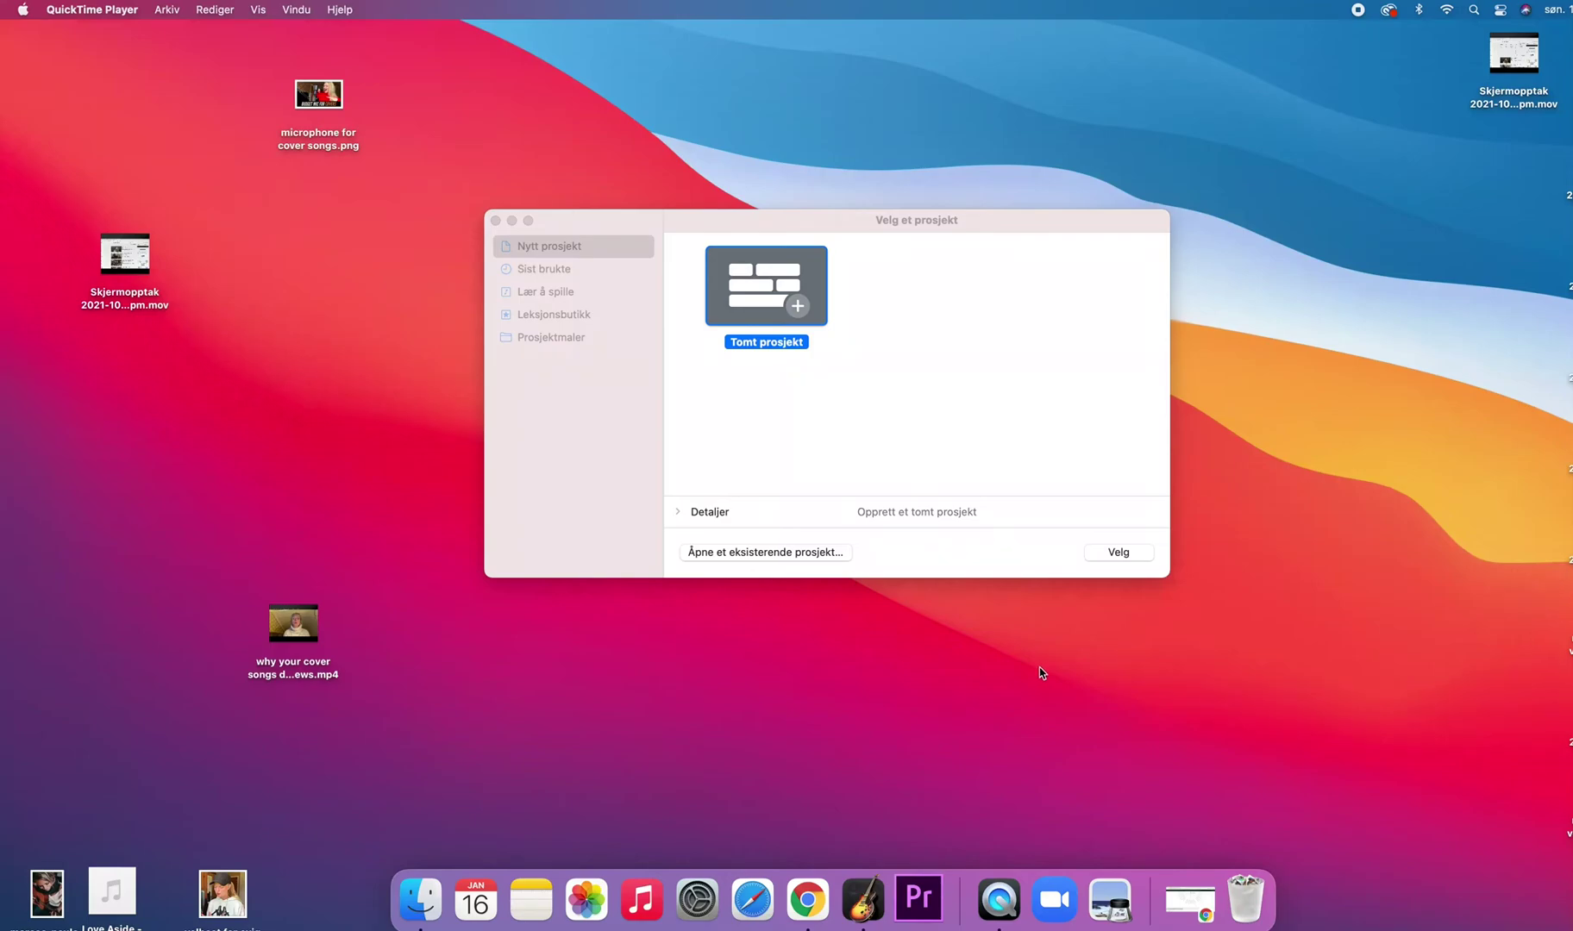
- Create a new empty project (Tomt prosjekt) from the project chooser
click(707, 229)
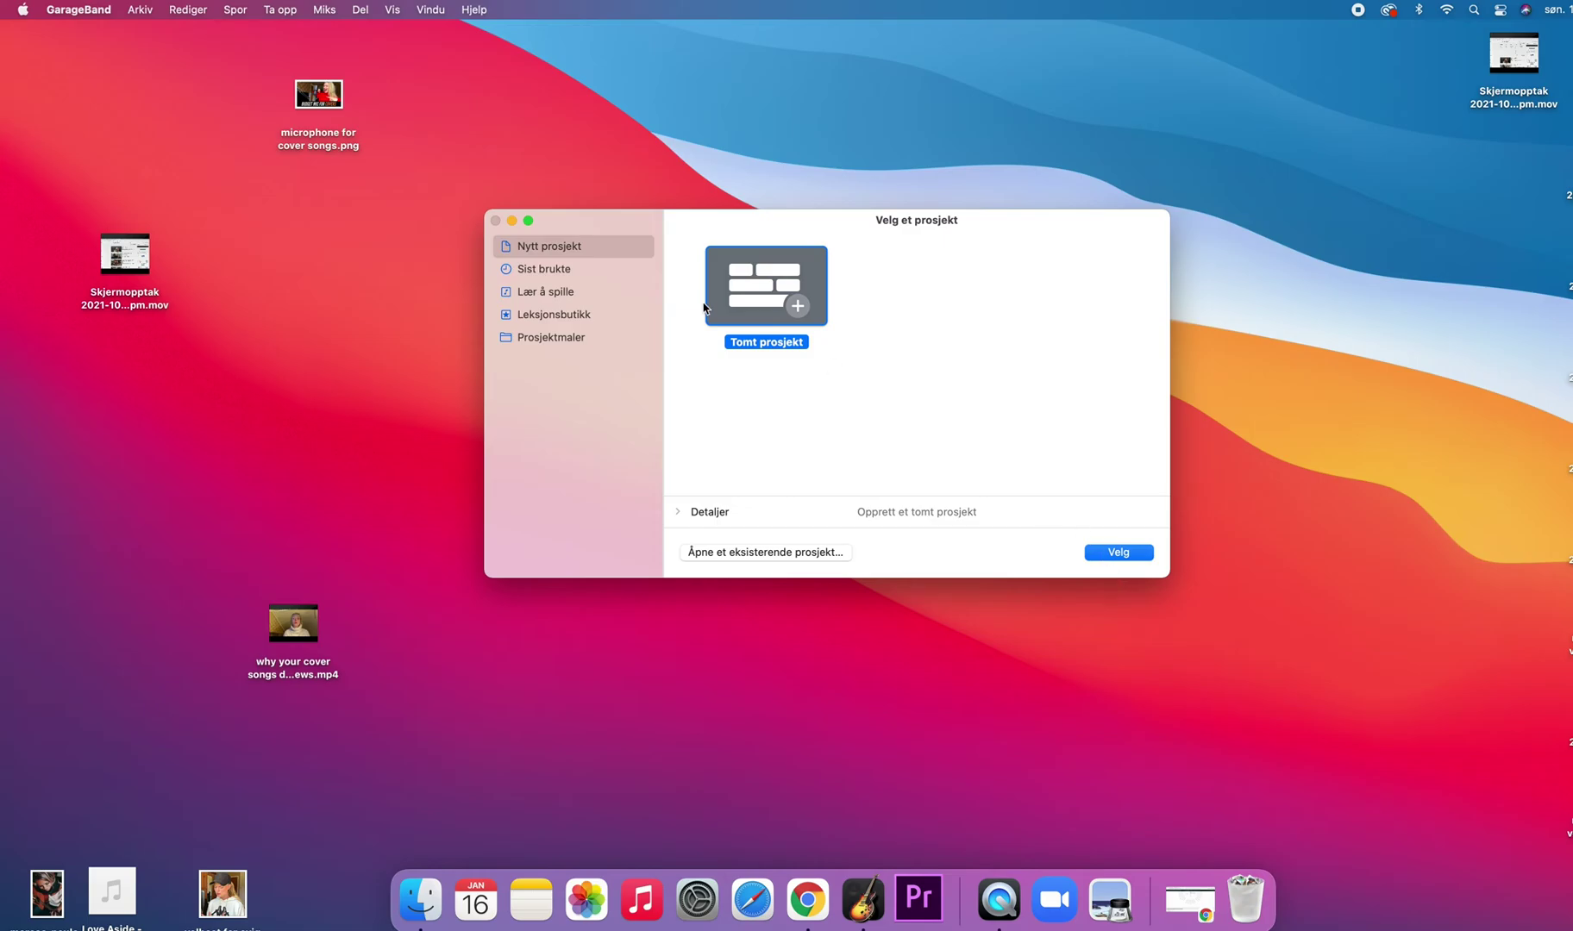
click(1121, 552)
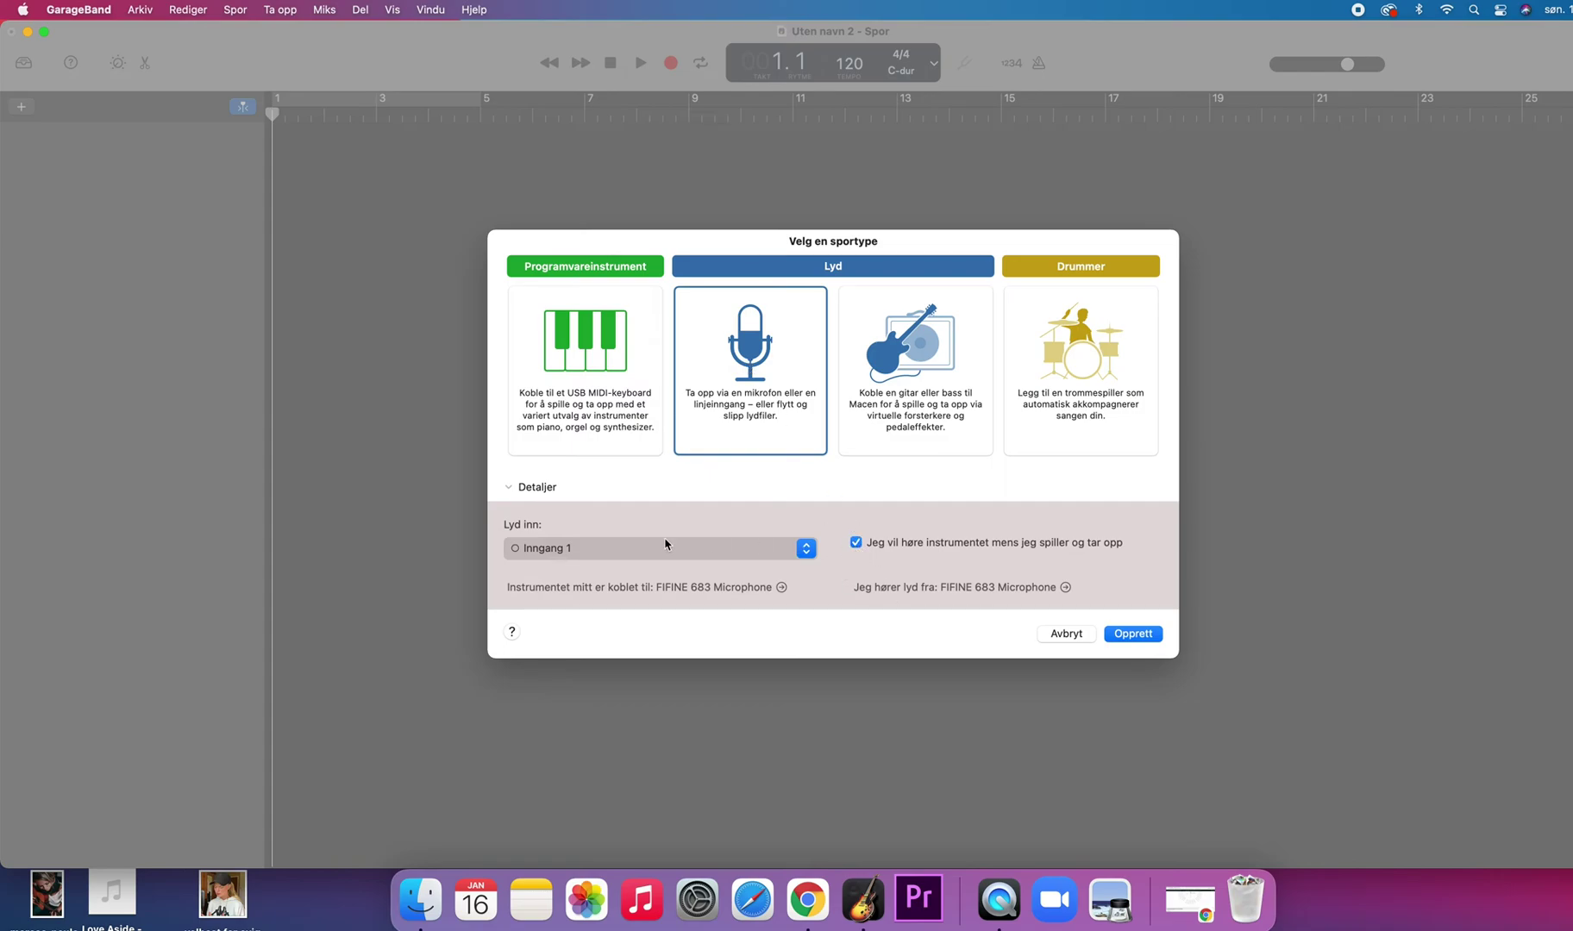
- Add an audio track that records from Inngang 1 of the FIFINE microphone
click(633, 556)
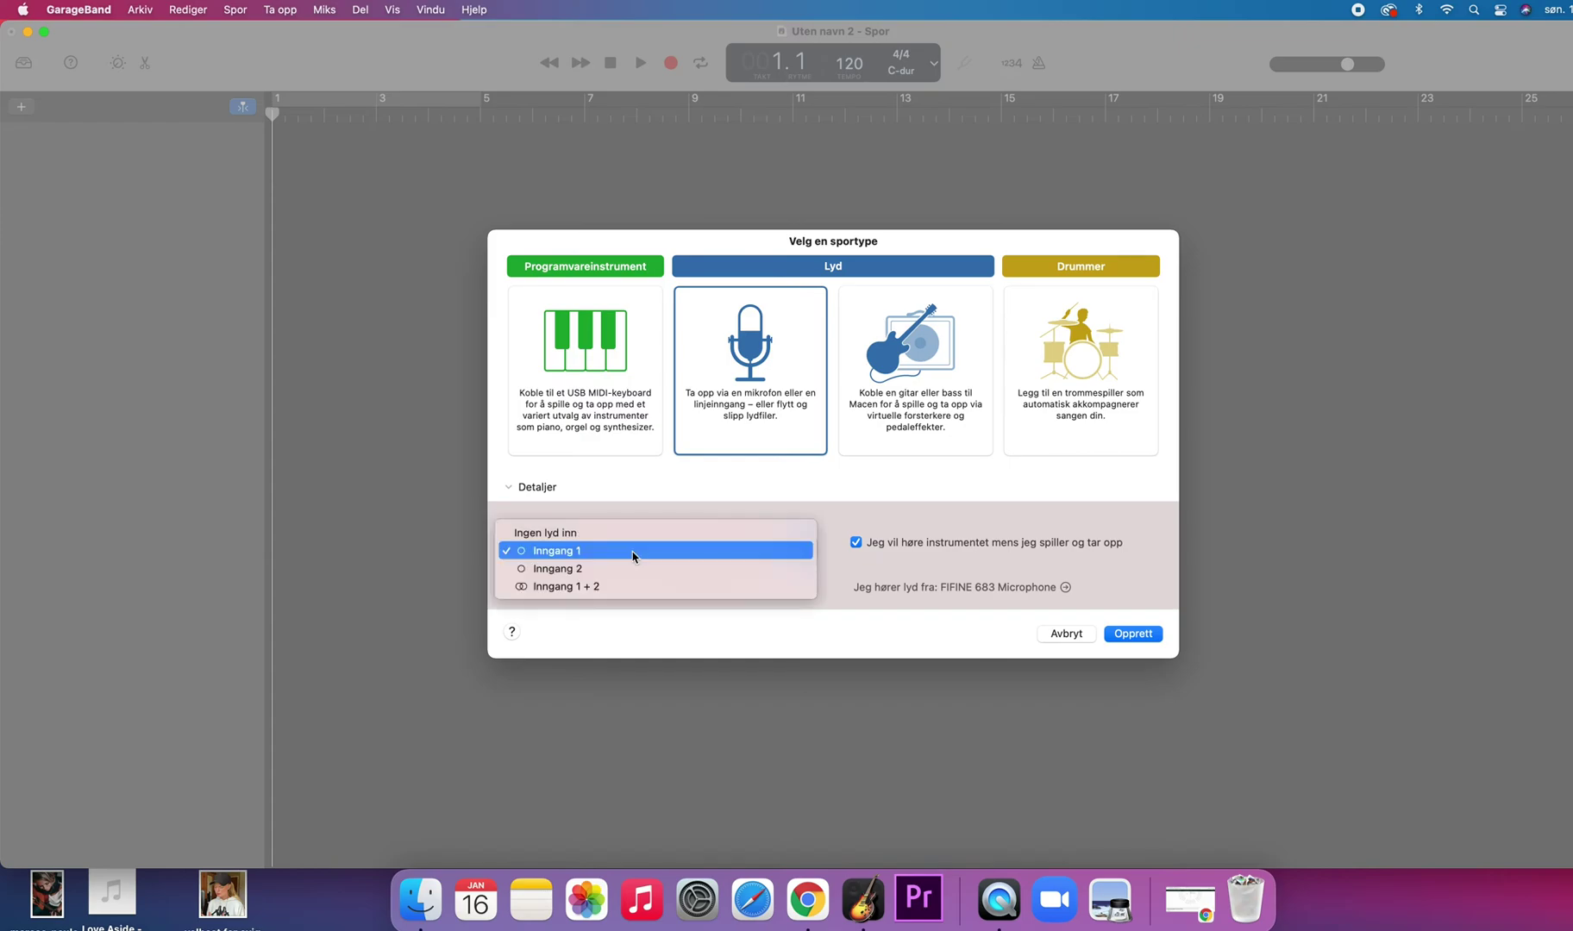
click(634, 557)
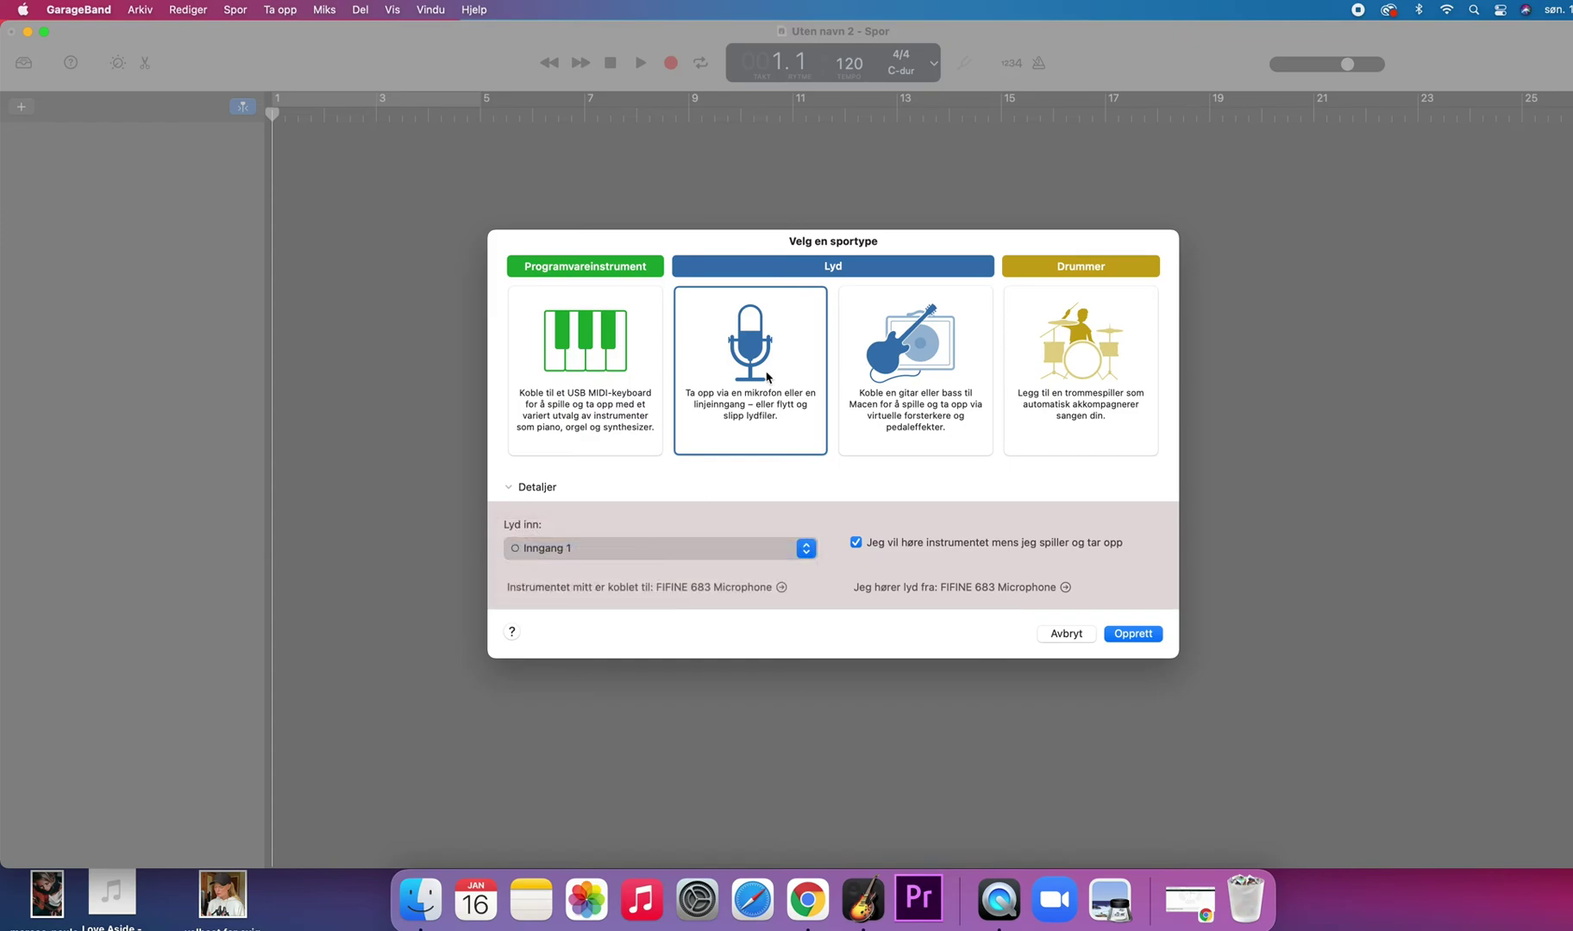
click(1137, 638)
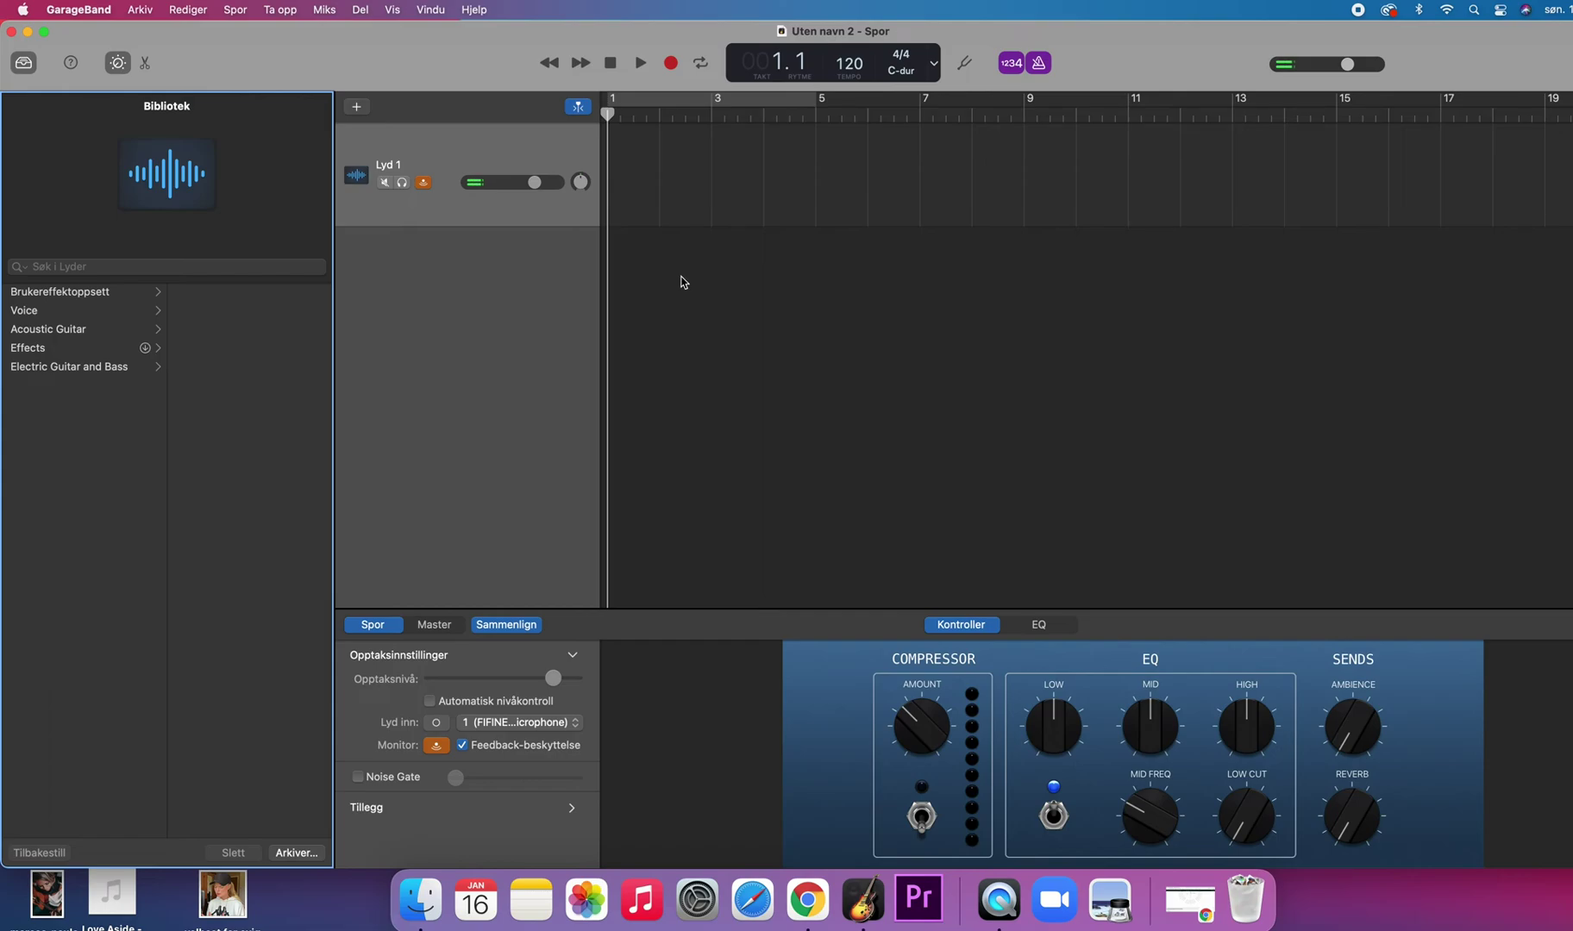
- Keep Lyd 1 on mono input 1 of the FIFINE 683 Microphone and list the Voice user presets
click(425, 186)
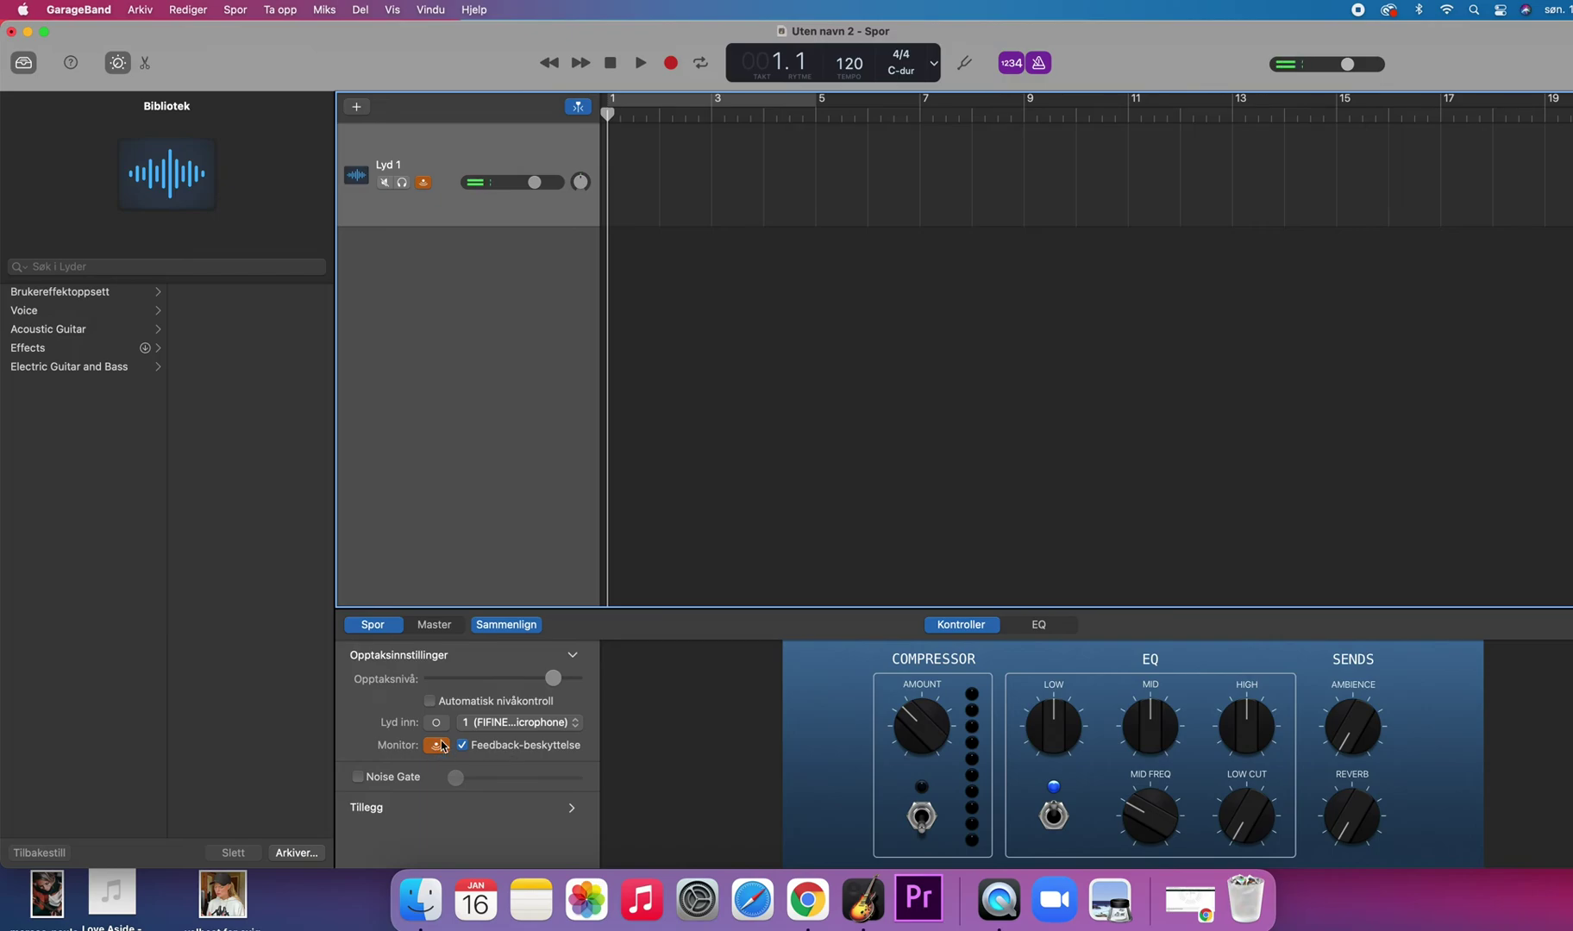
click(559, 727)
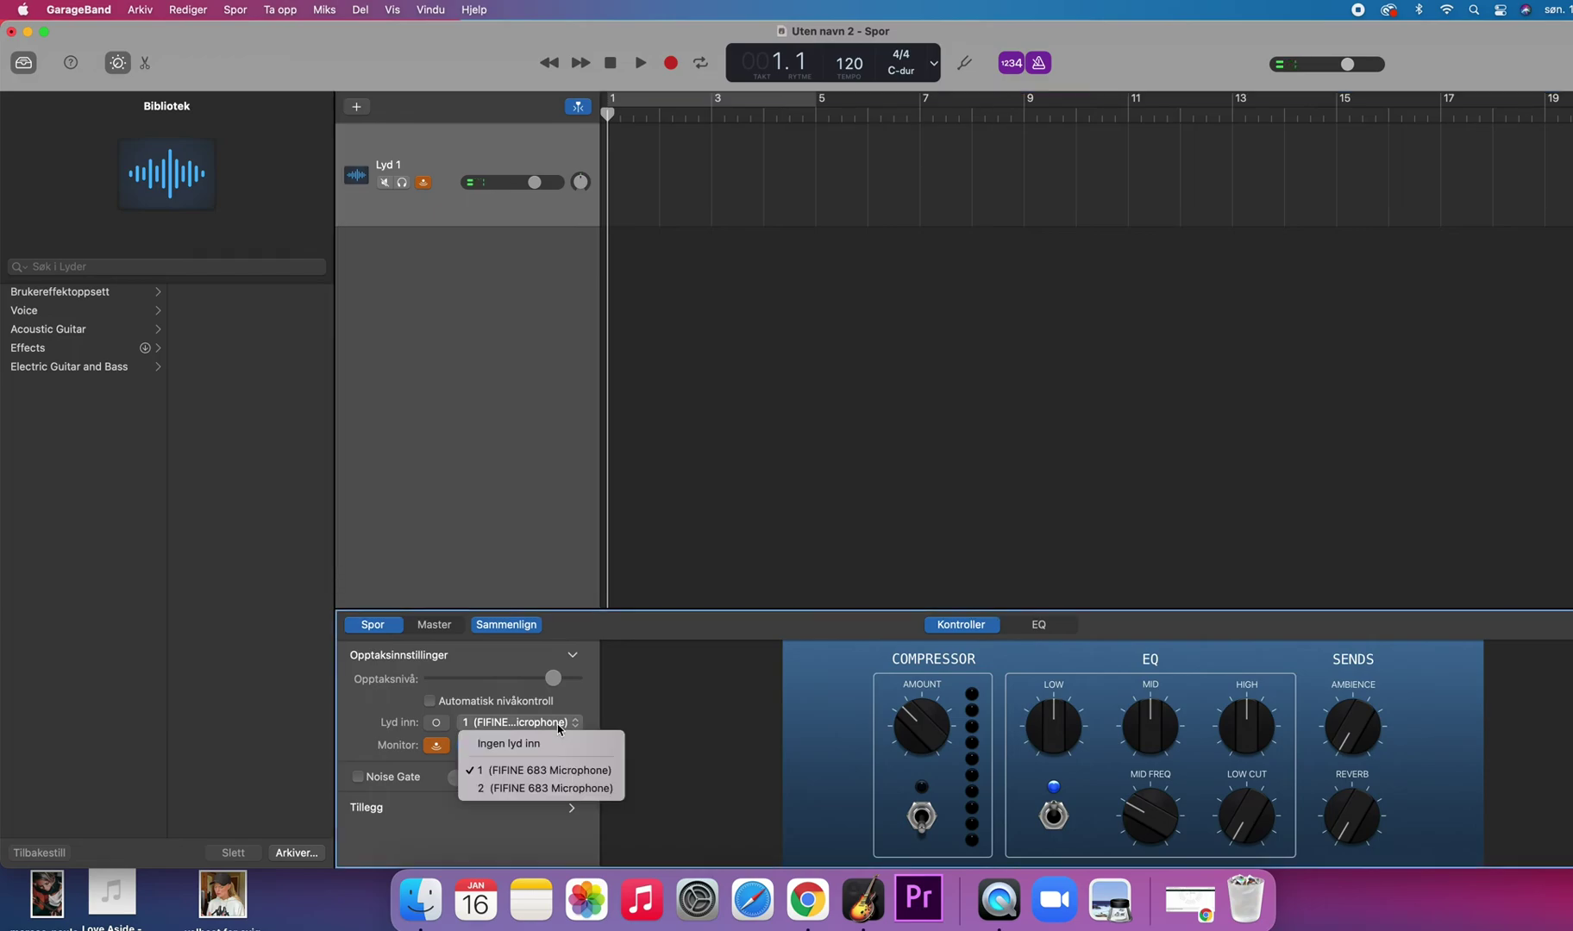
click(526, 770)
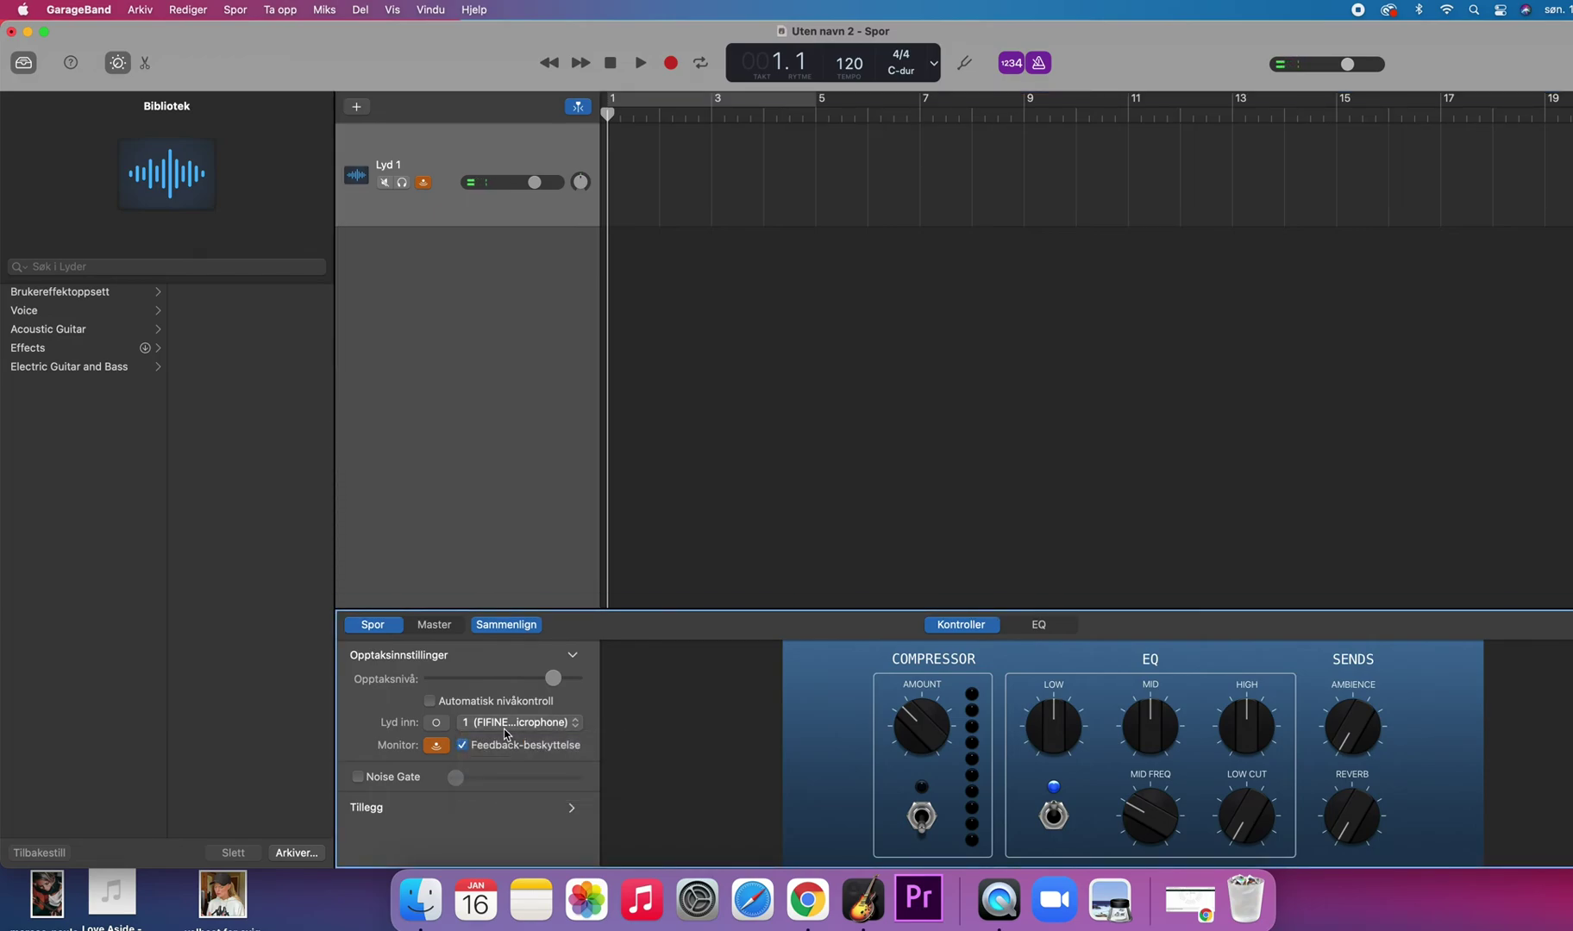
click(437, 724)
click(439, 726)
click(440, 726)
click(437, 726)
click(437, 727)
click(74, 293)
click(56, 312)
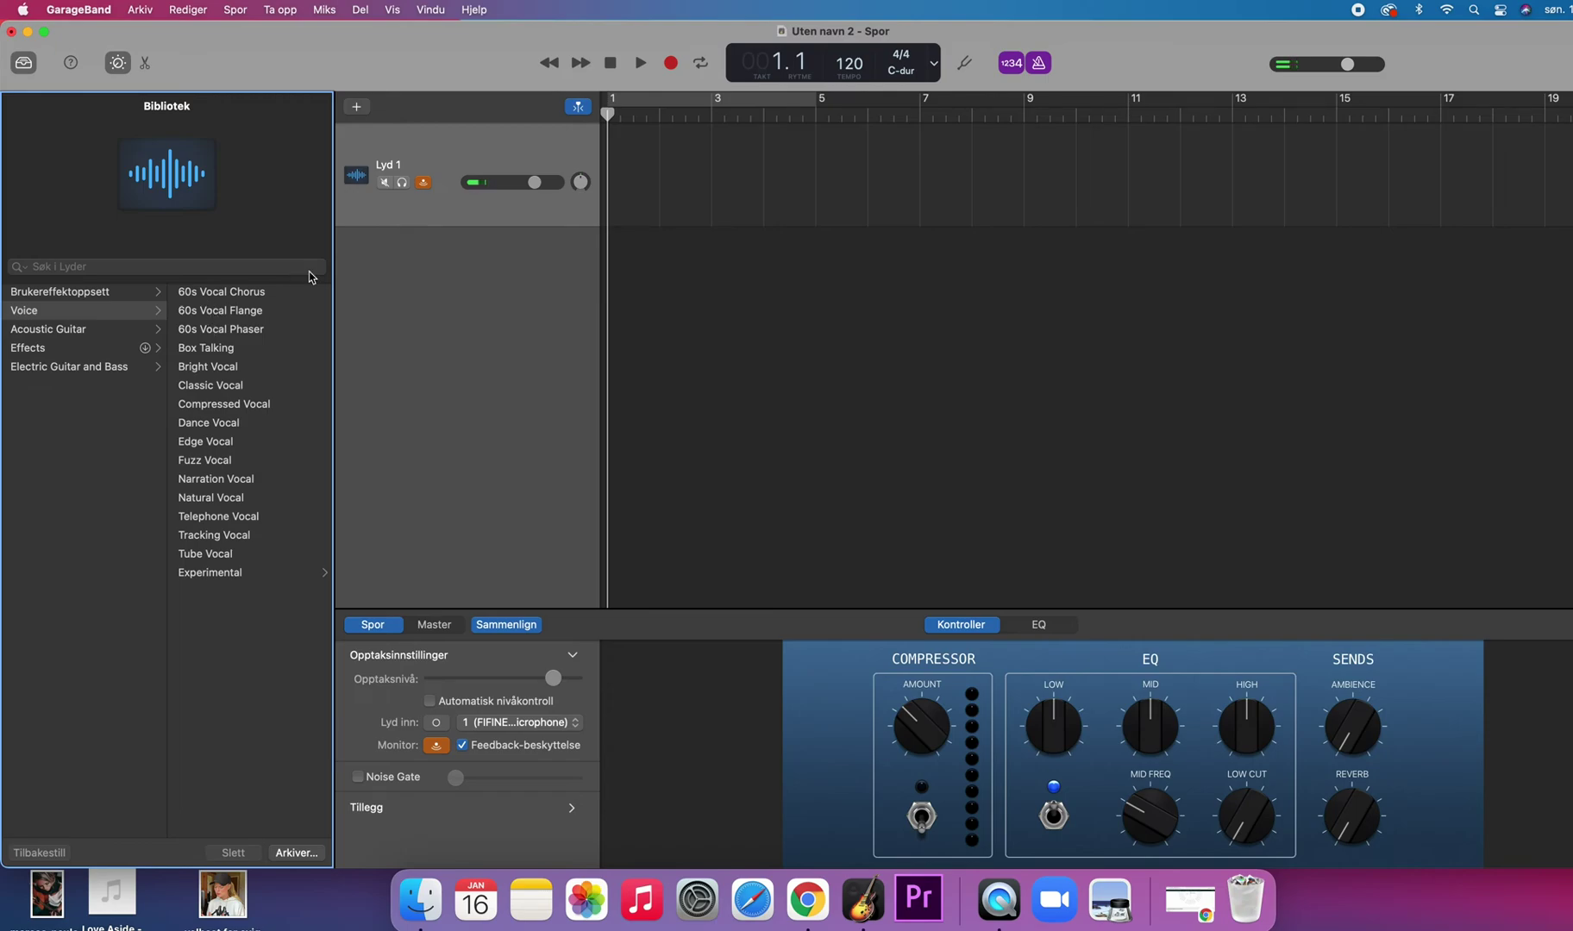
- Apply the Dance Vocal voice patch to the Lyd 1 track
click(409, 215)
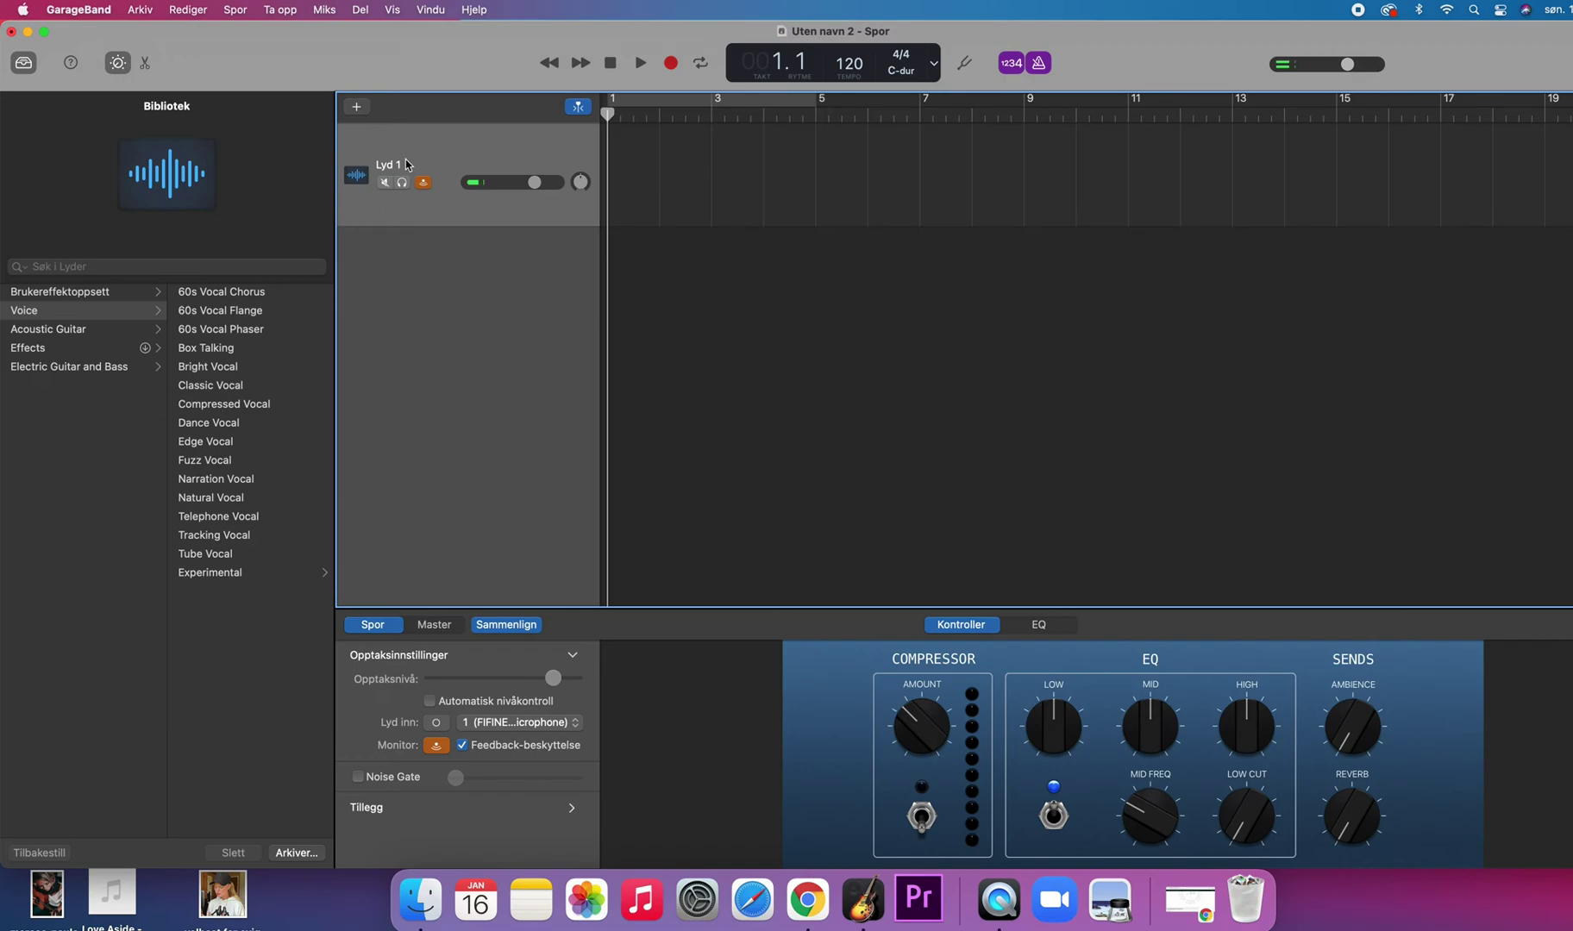
click(217, 426)
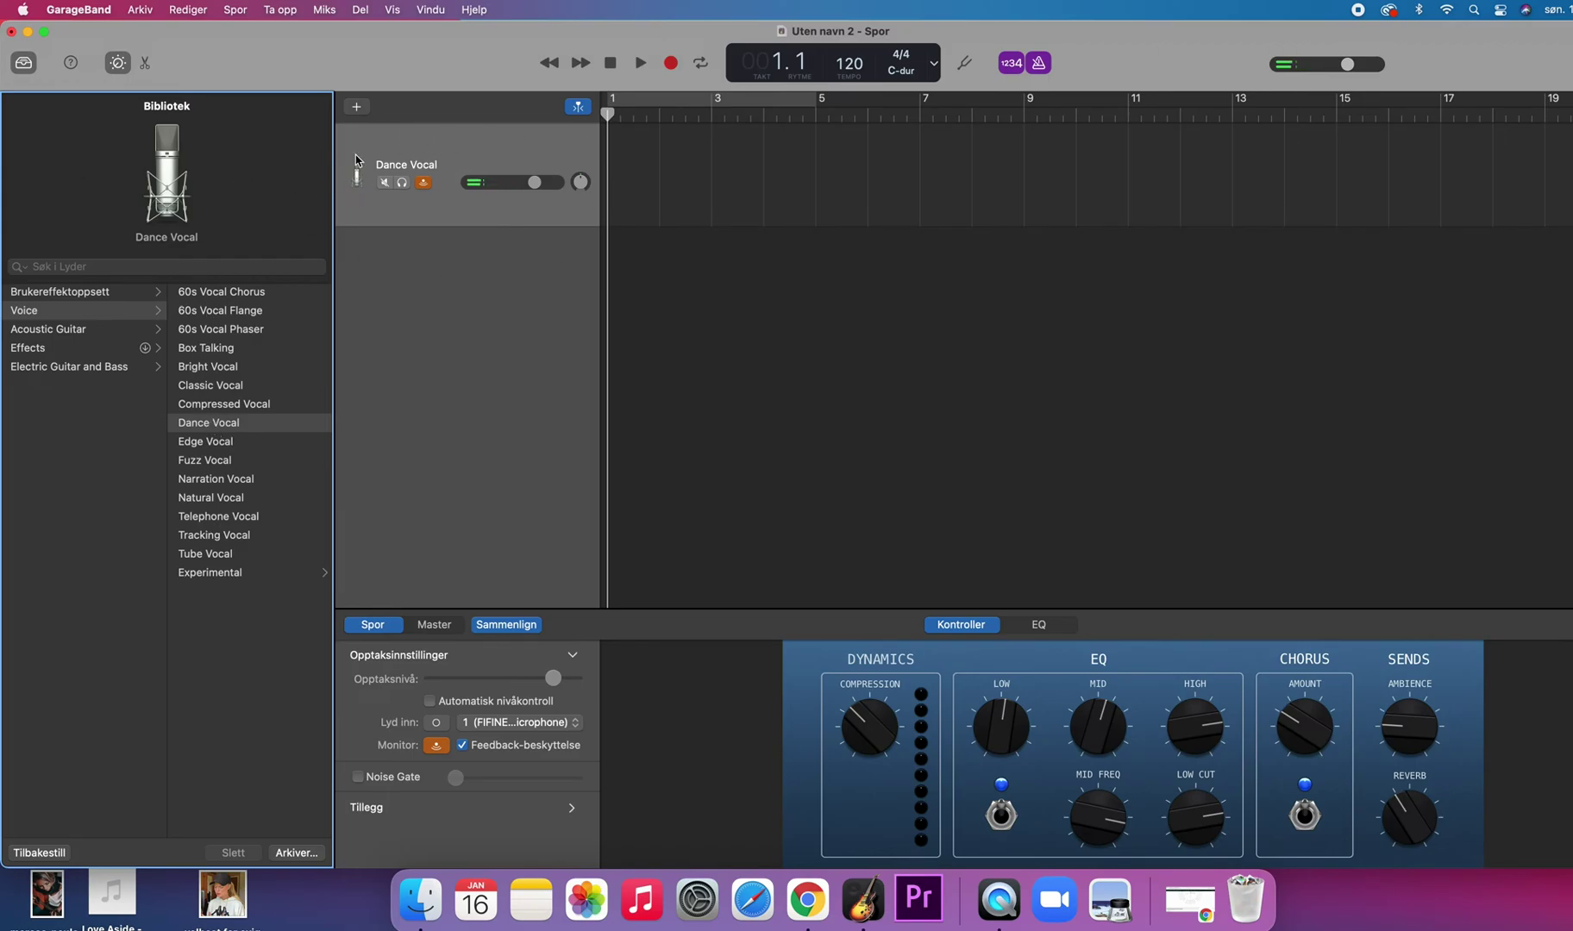
- Record a short Dance Vocal#0 take from the song's start and rewind to the beginning
click(505, 138)
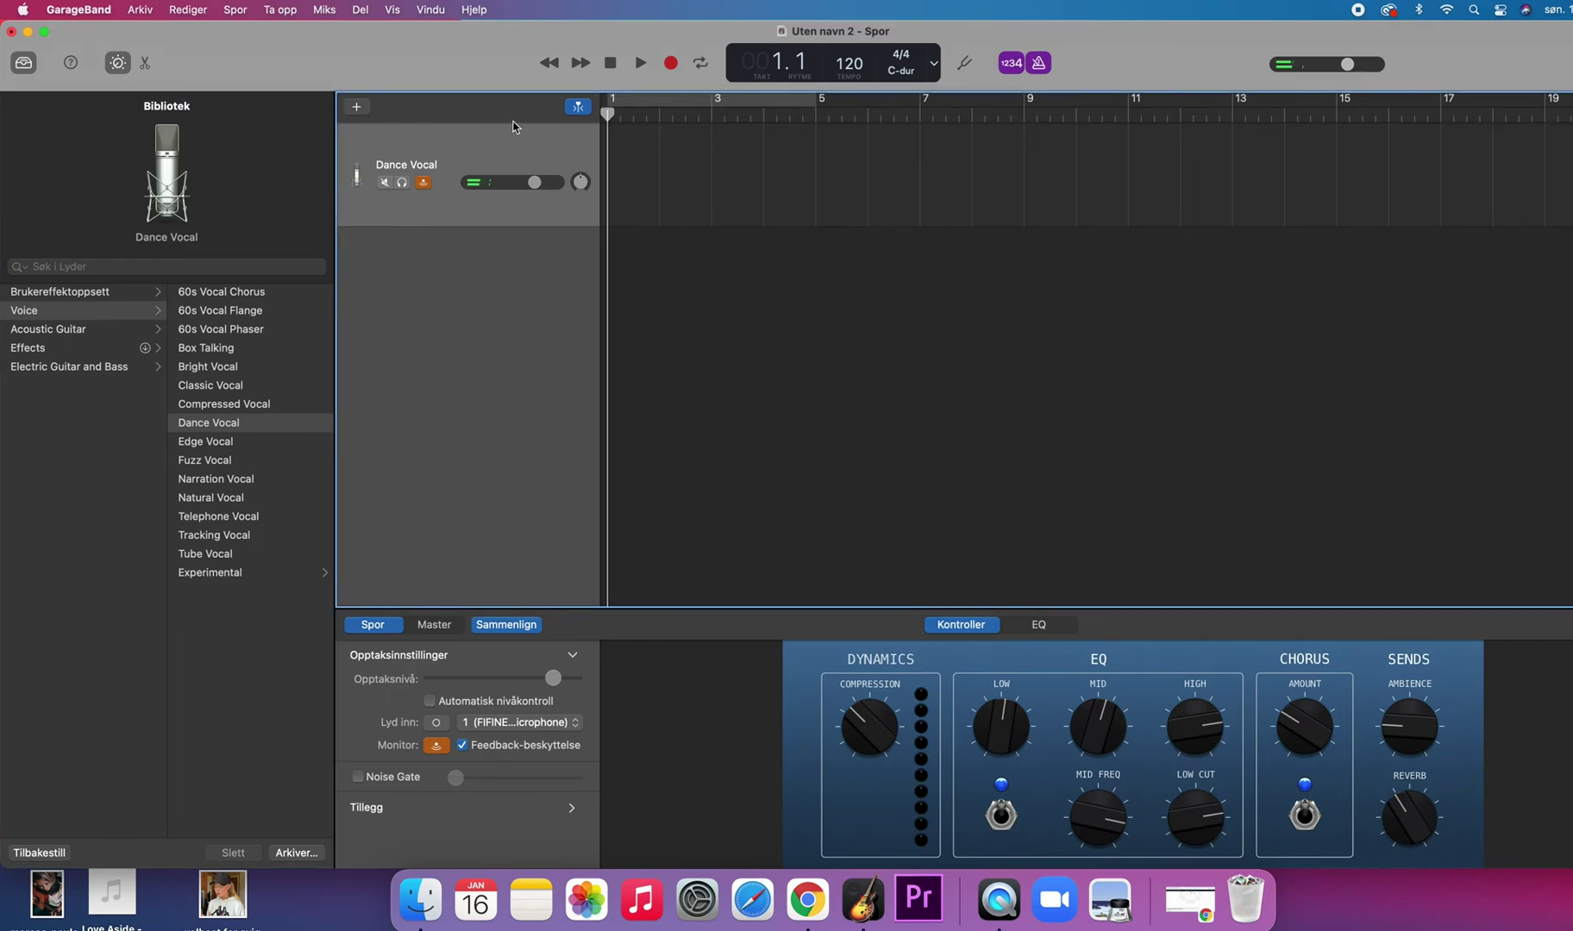
drag(608, 111, 712, 149)
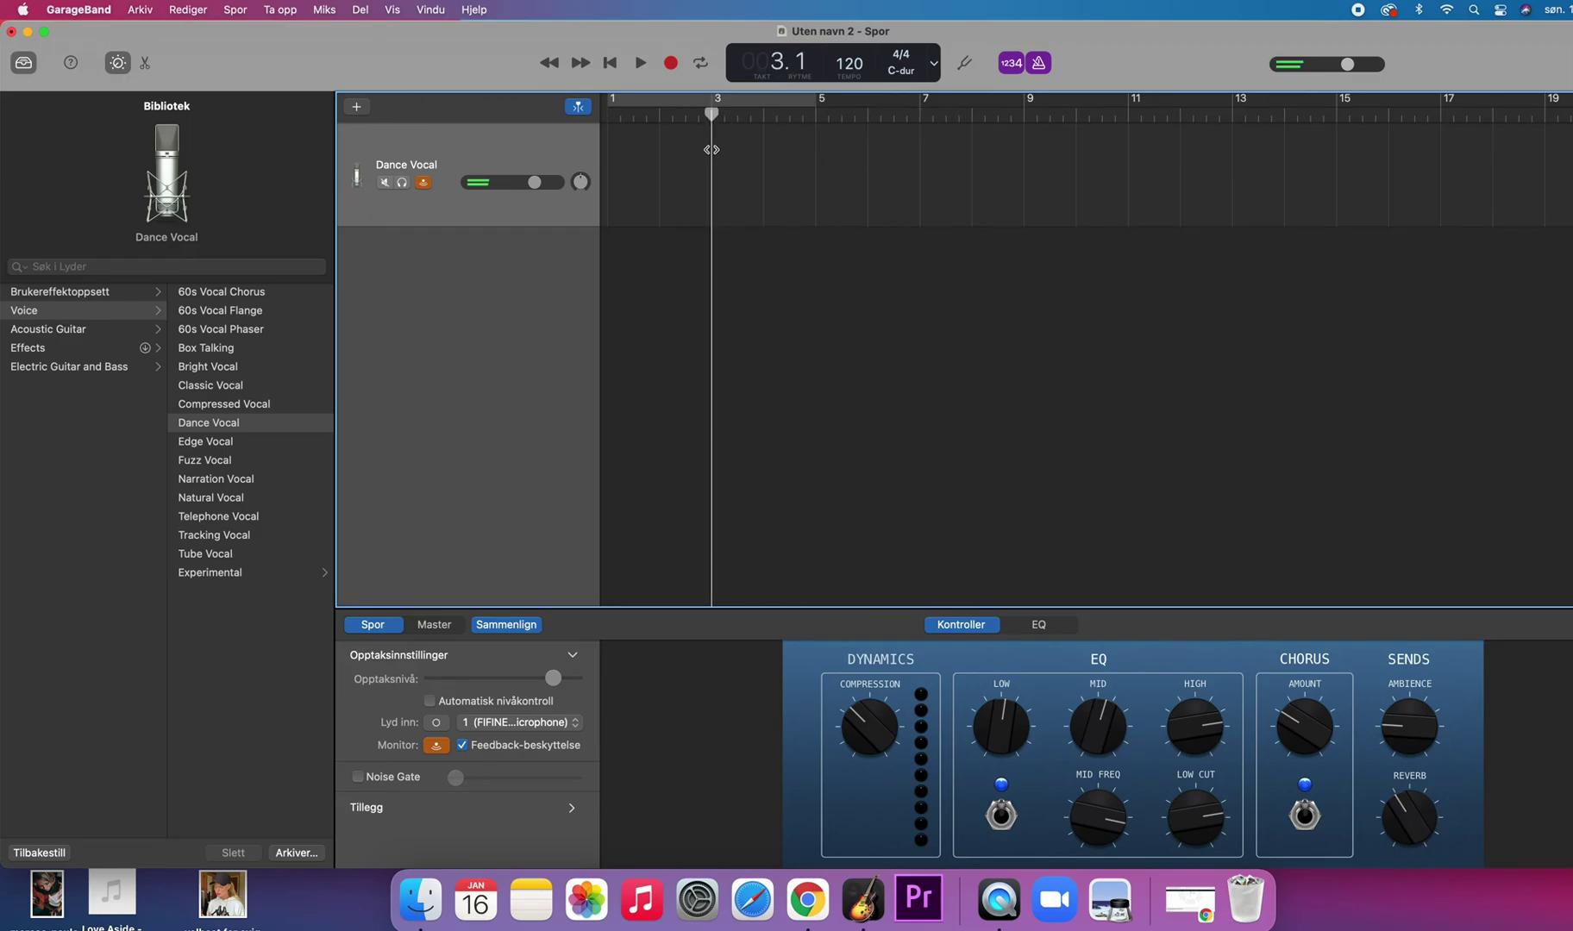
click(611, 63)
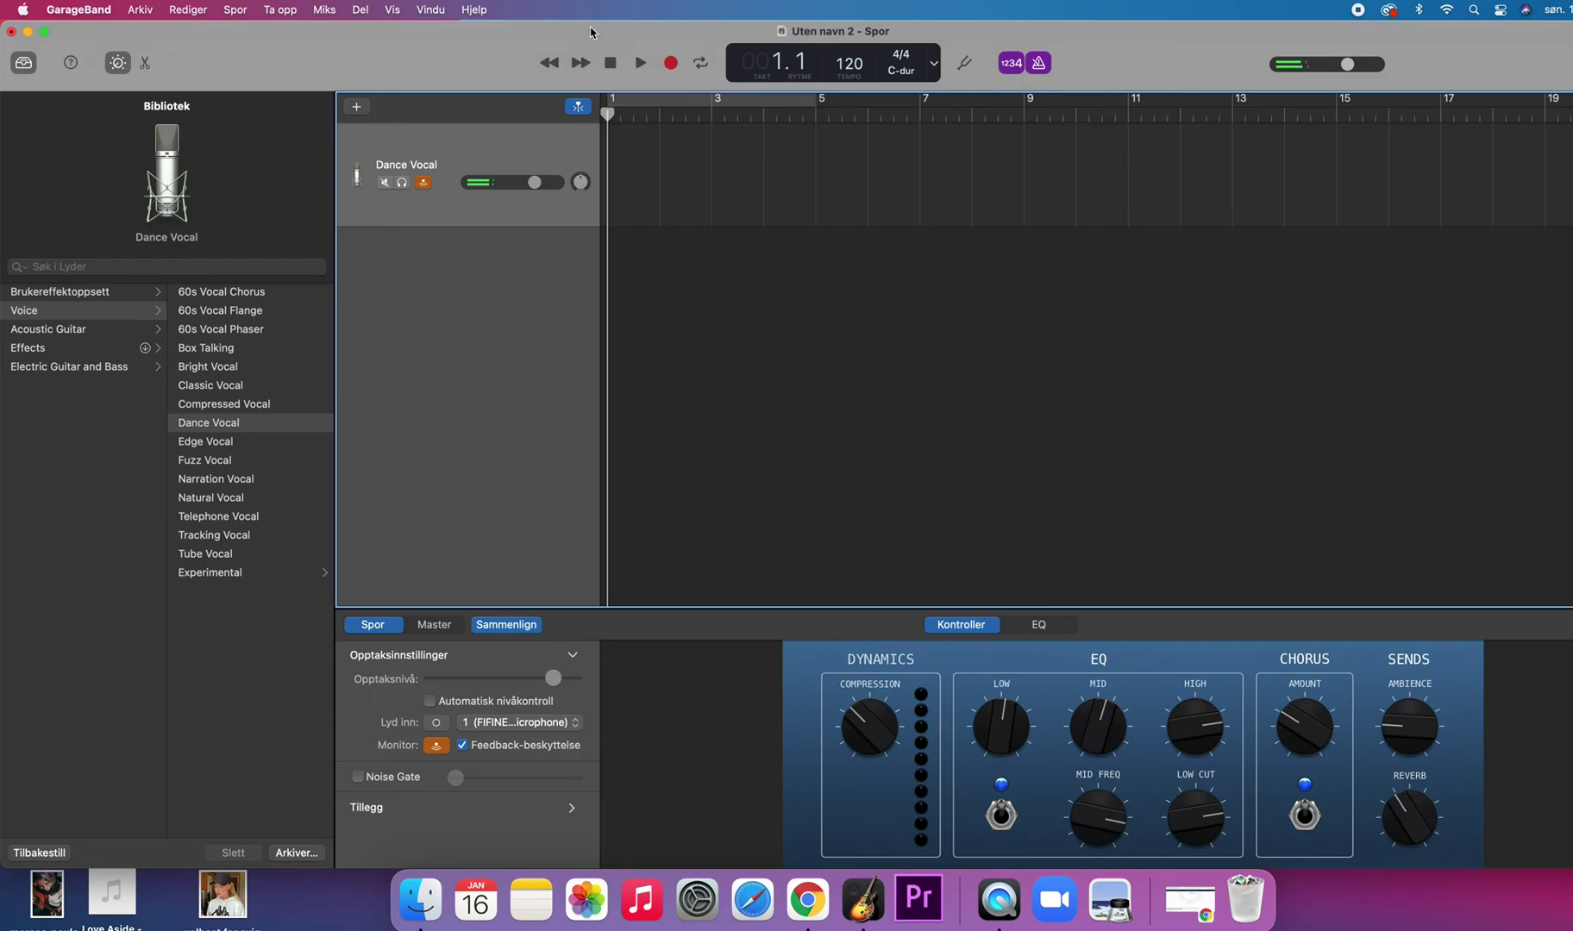
click(672, 63)
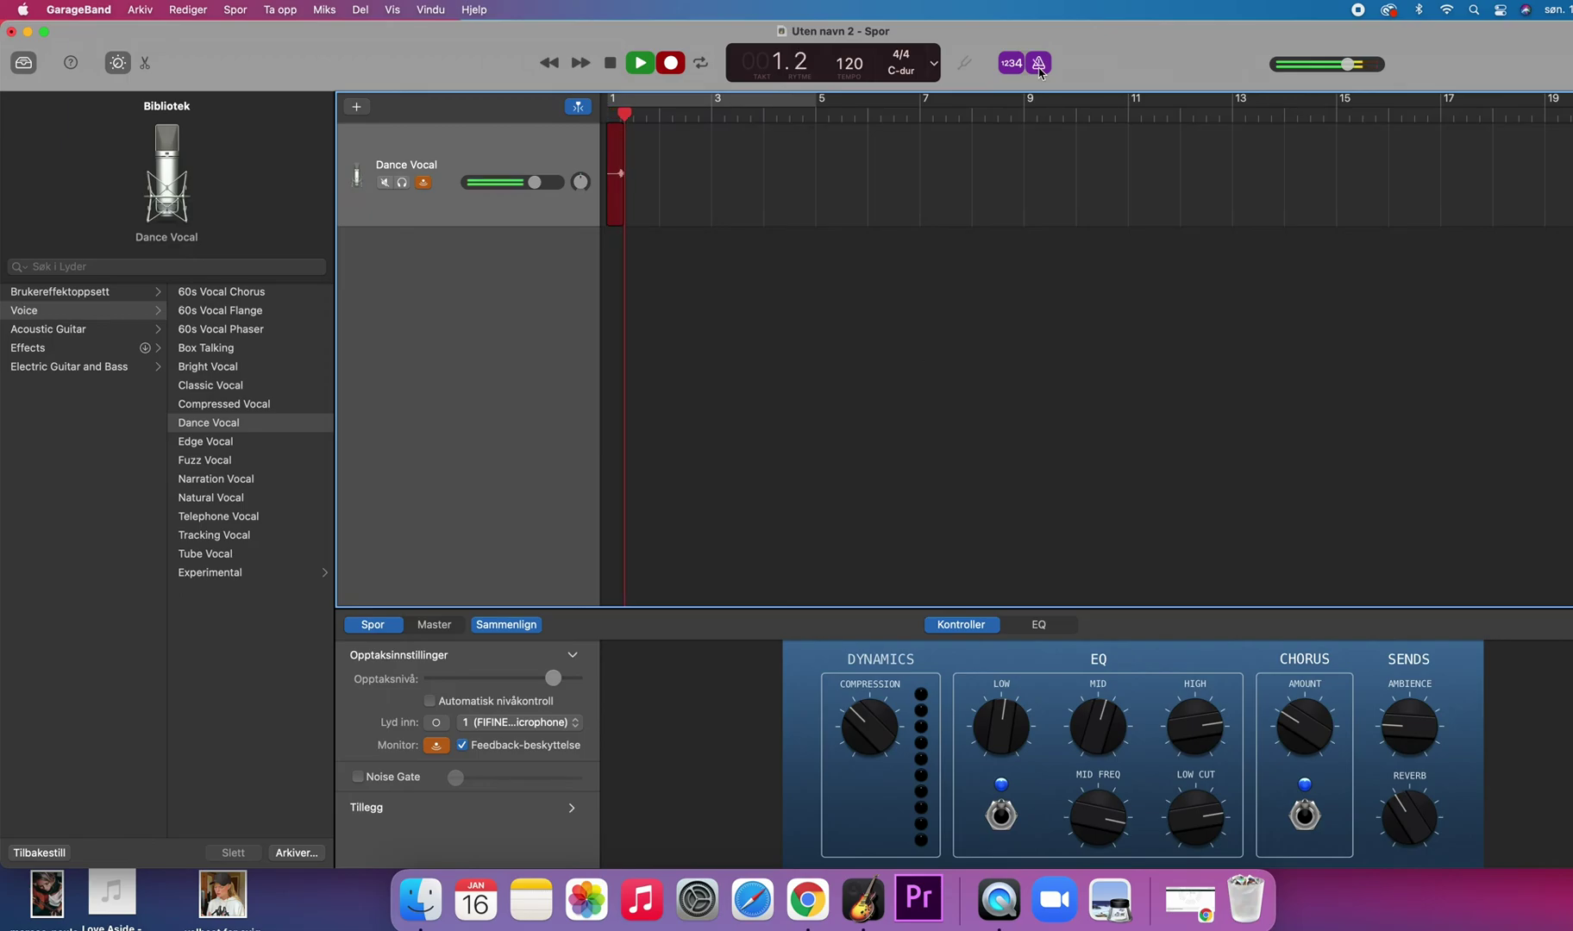
click(609, 63)
click(611, 65)
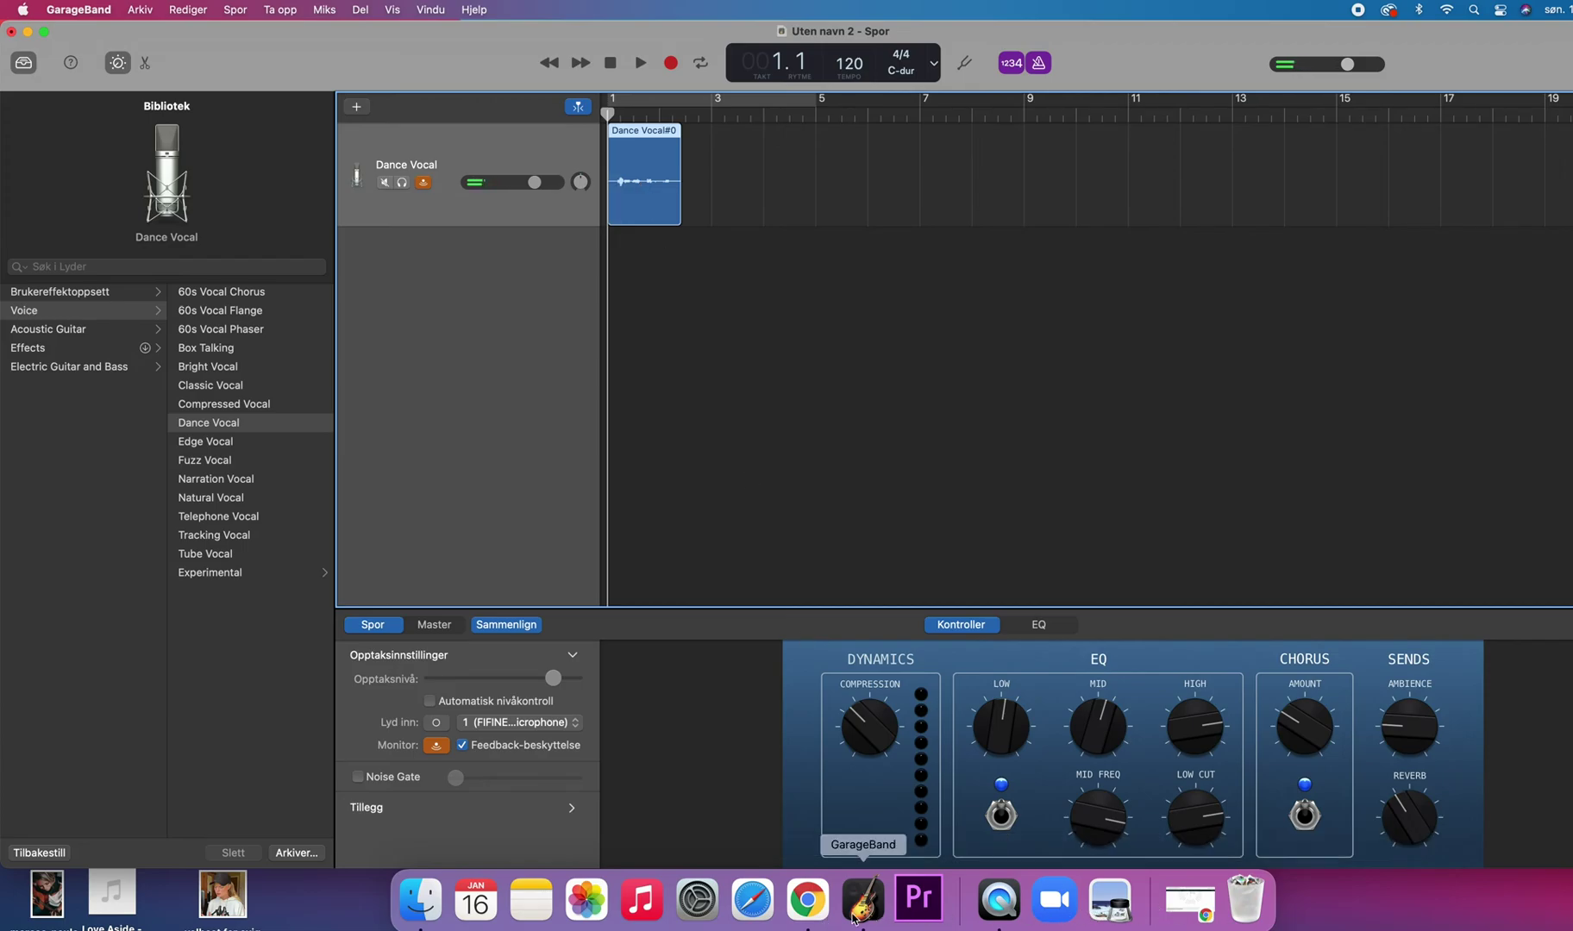
click(807, 899)
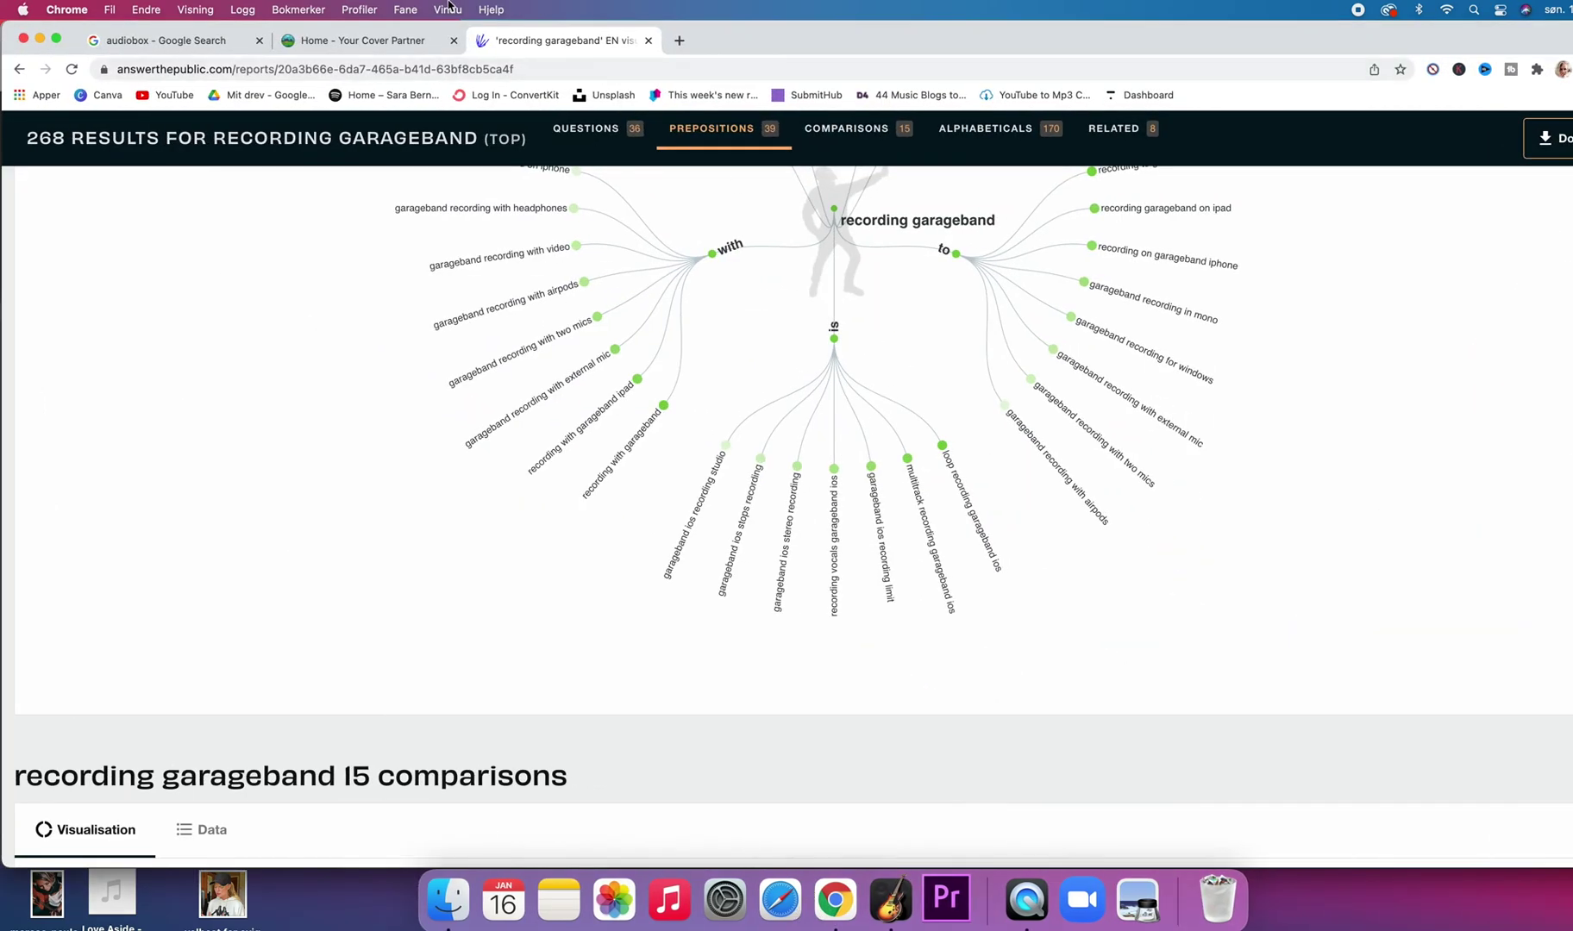
- Open the Gear4music page for the Presonus AudioBox iTwo from the audiobox results, then return to GarageBand
click(131, 41)
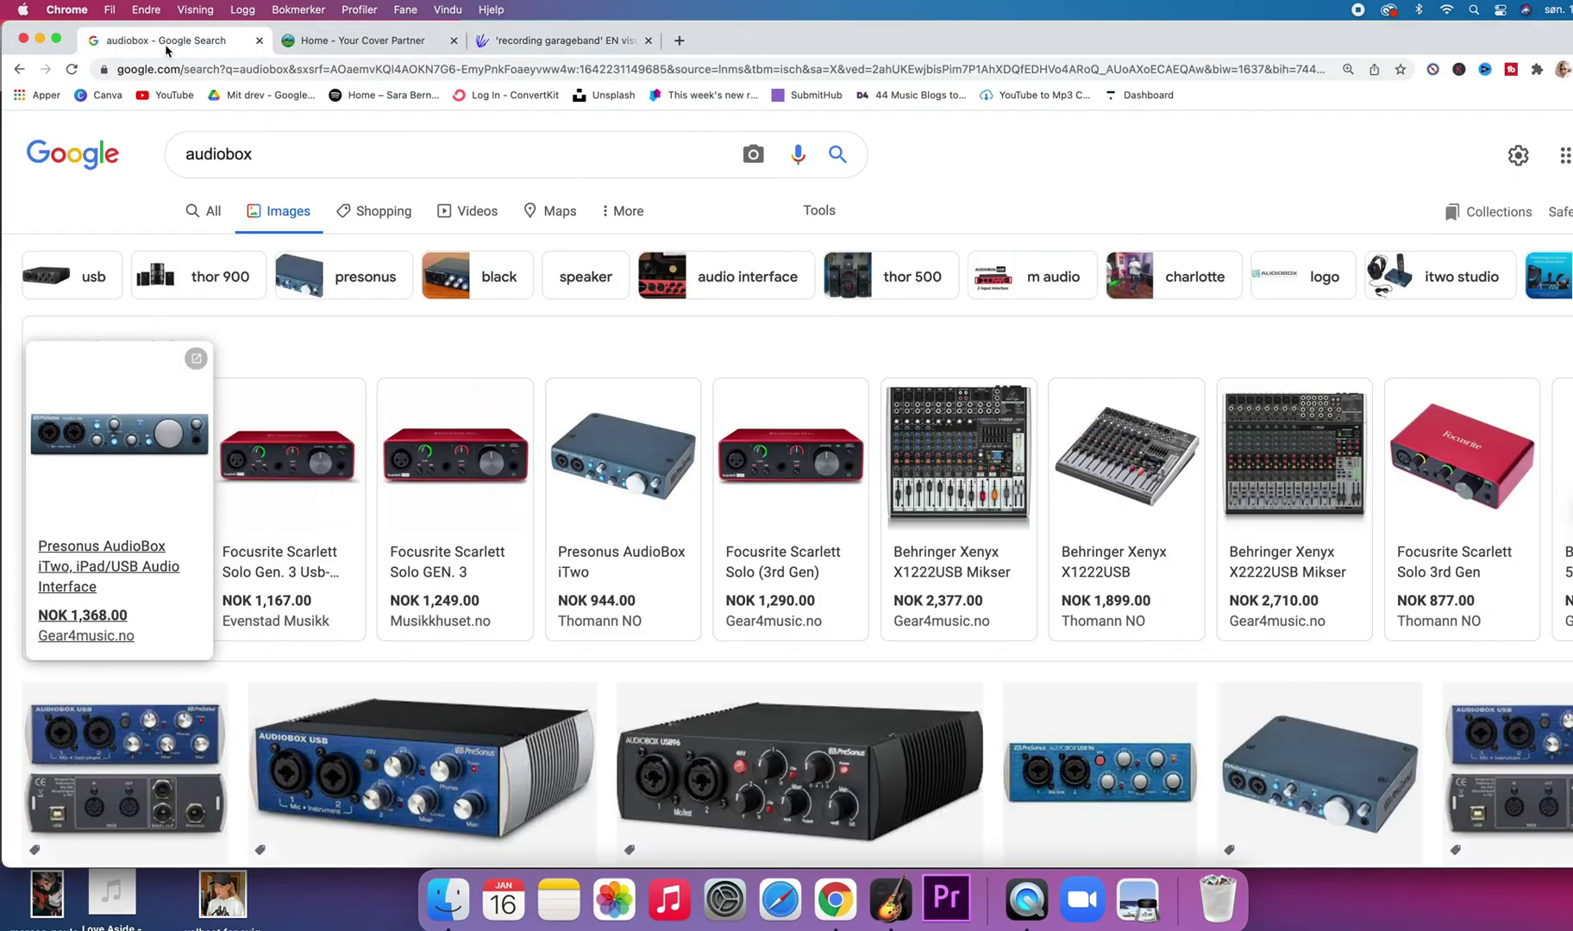
click(93, 446)
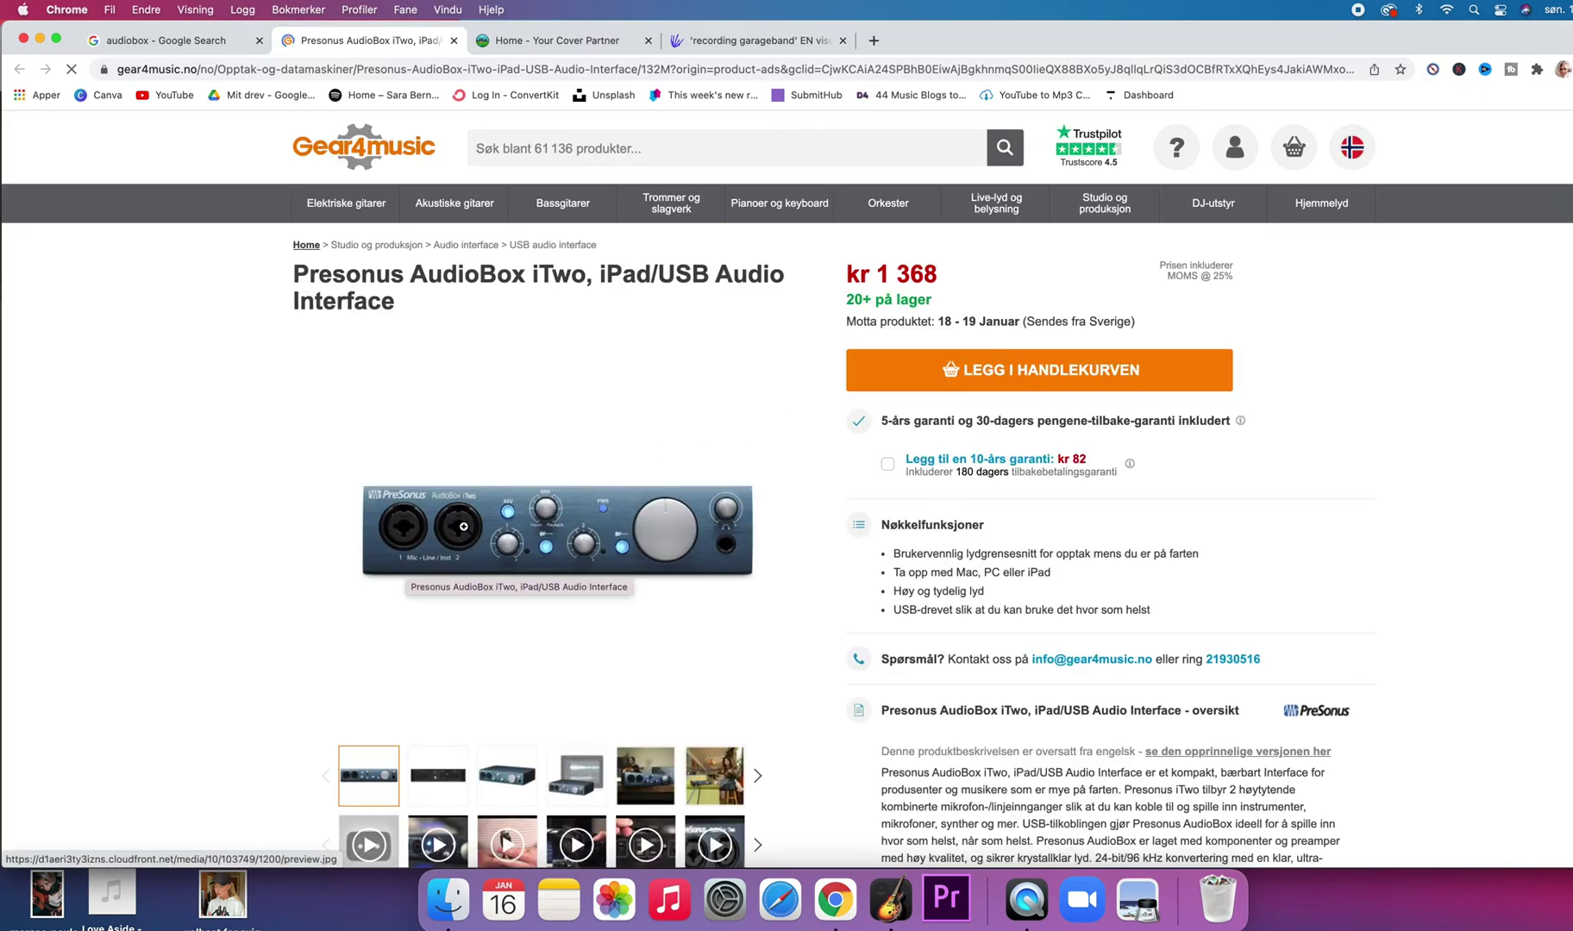
click(894, 906)
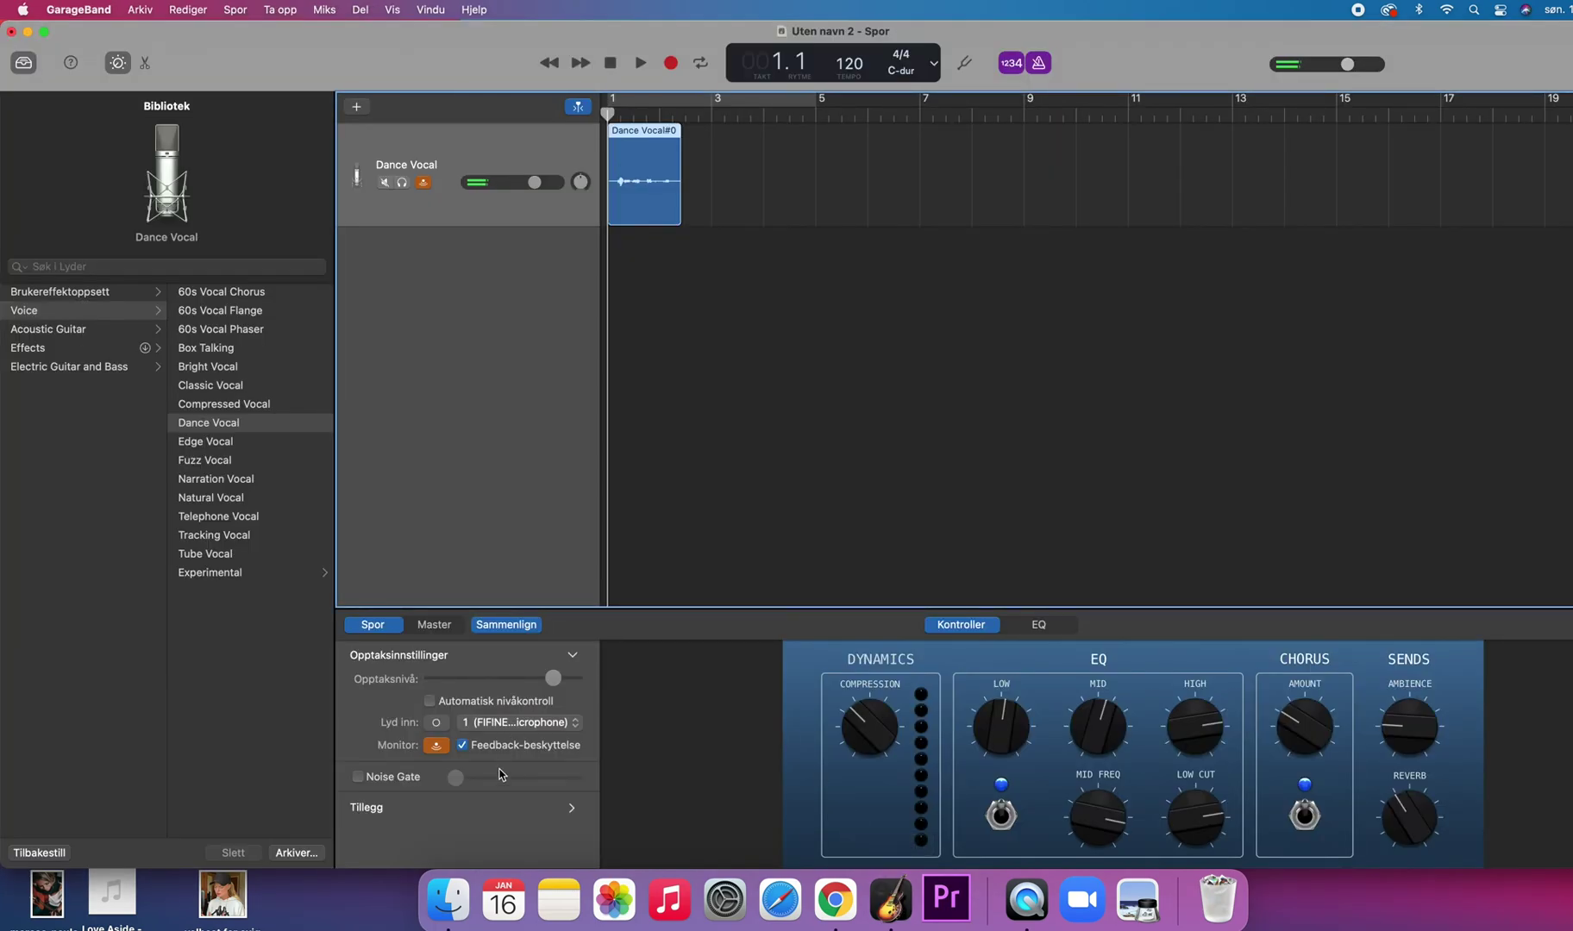
- Check the Dance Vocal input choices, keep input 1, and begin adding a new track
click(516, 724)
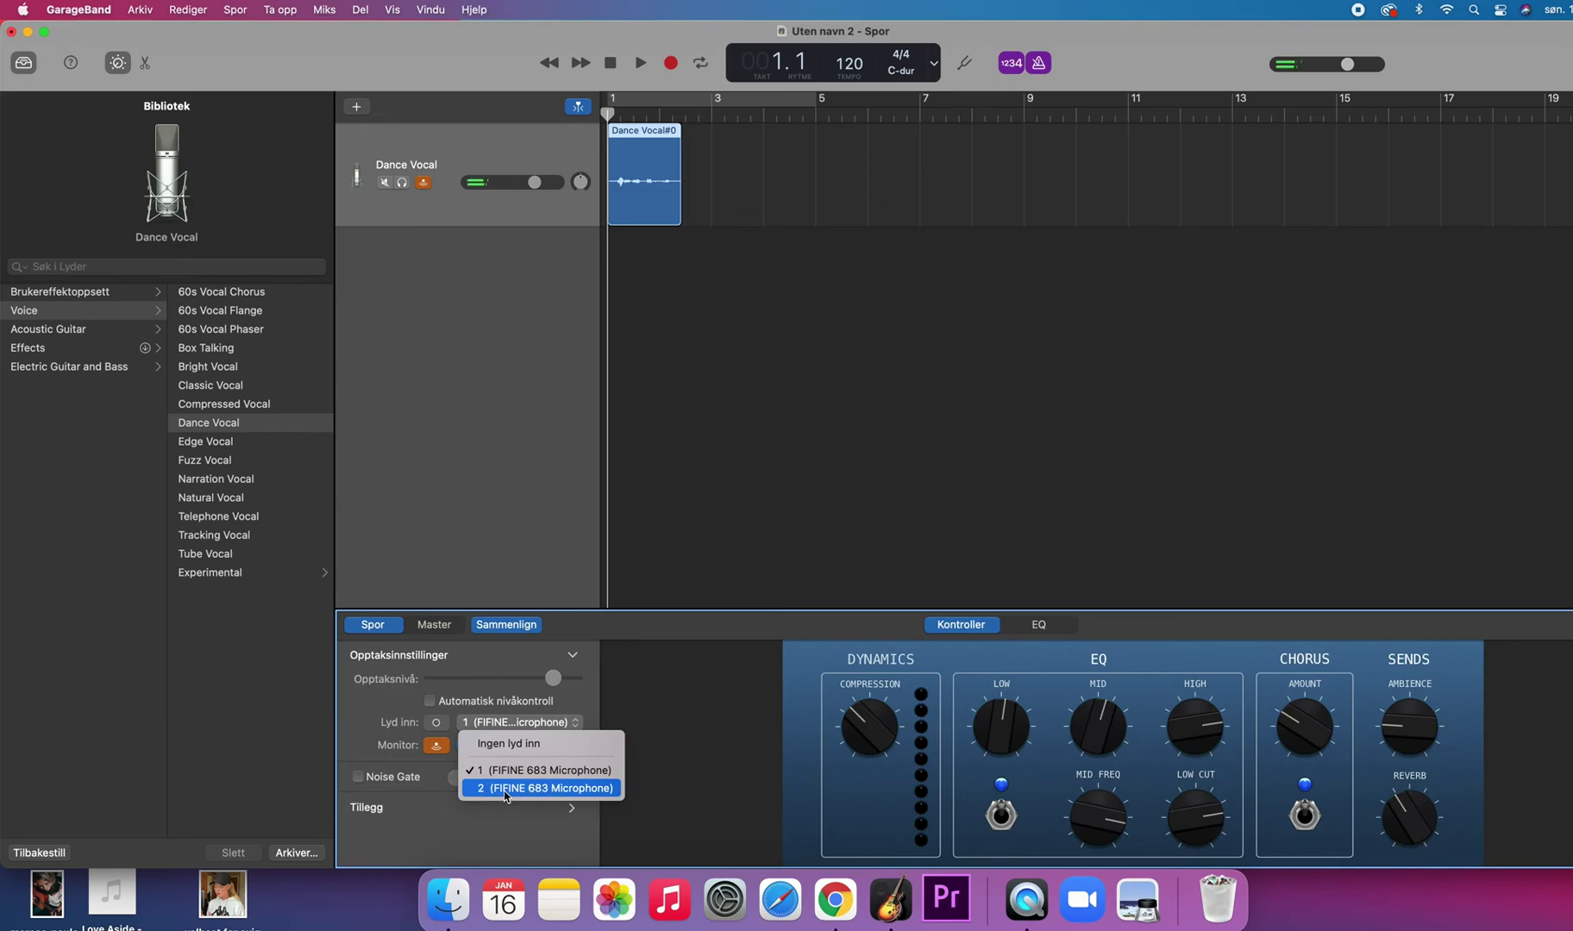
click(432, 262)
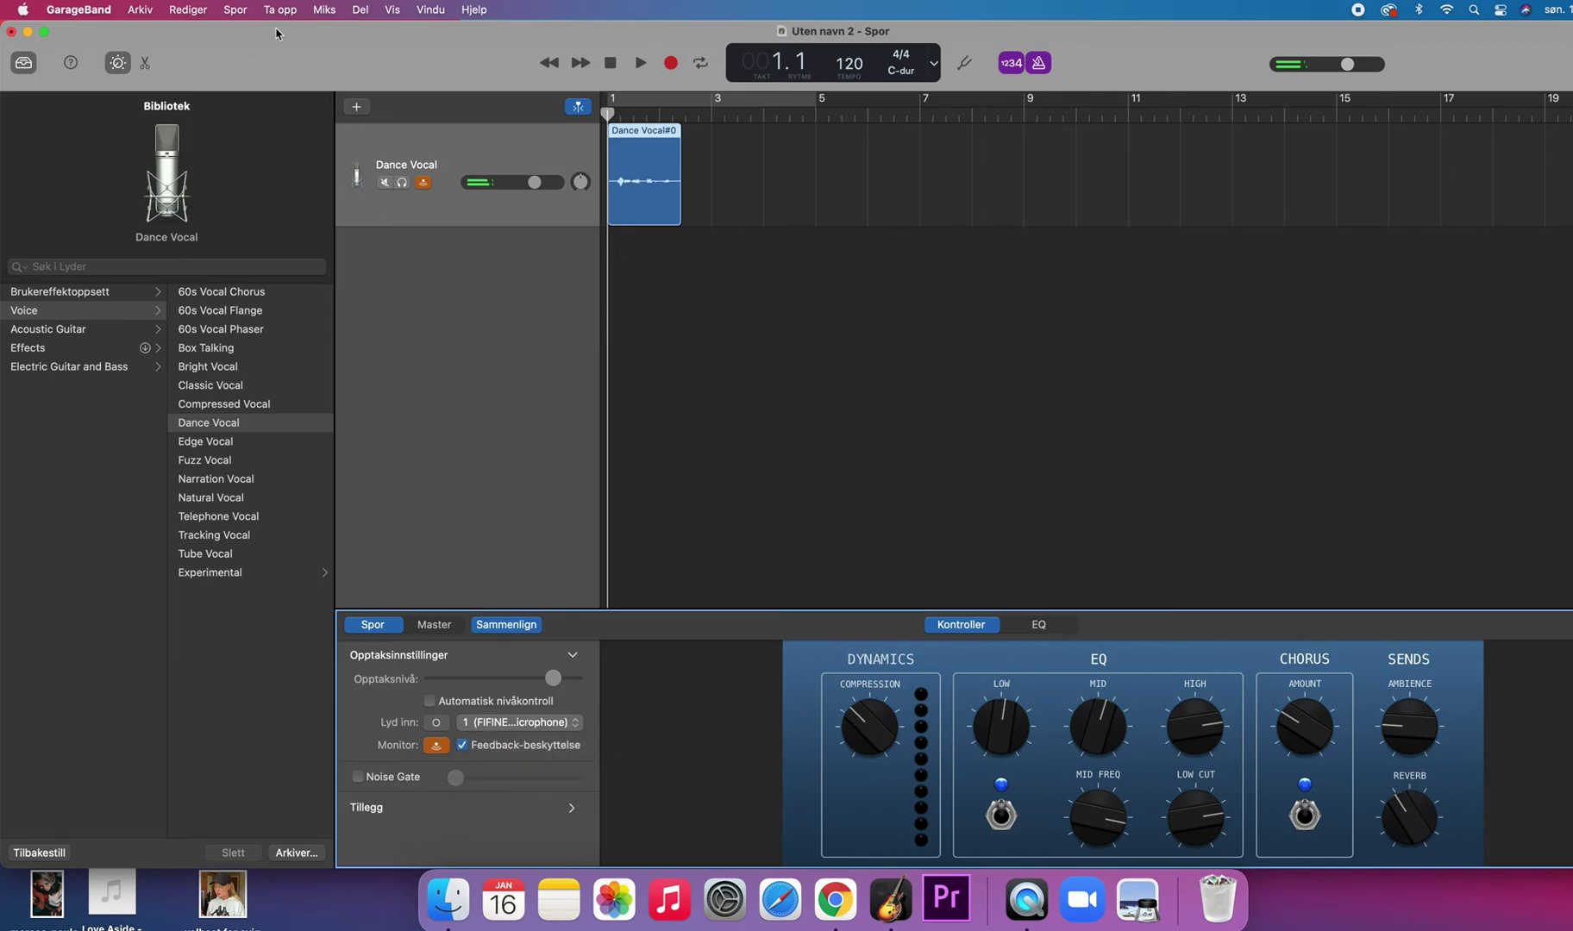
click(245, 12)
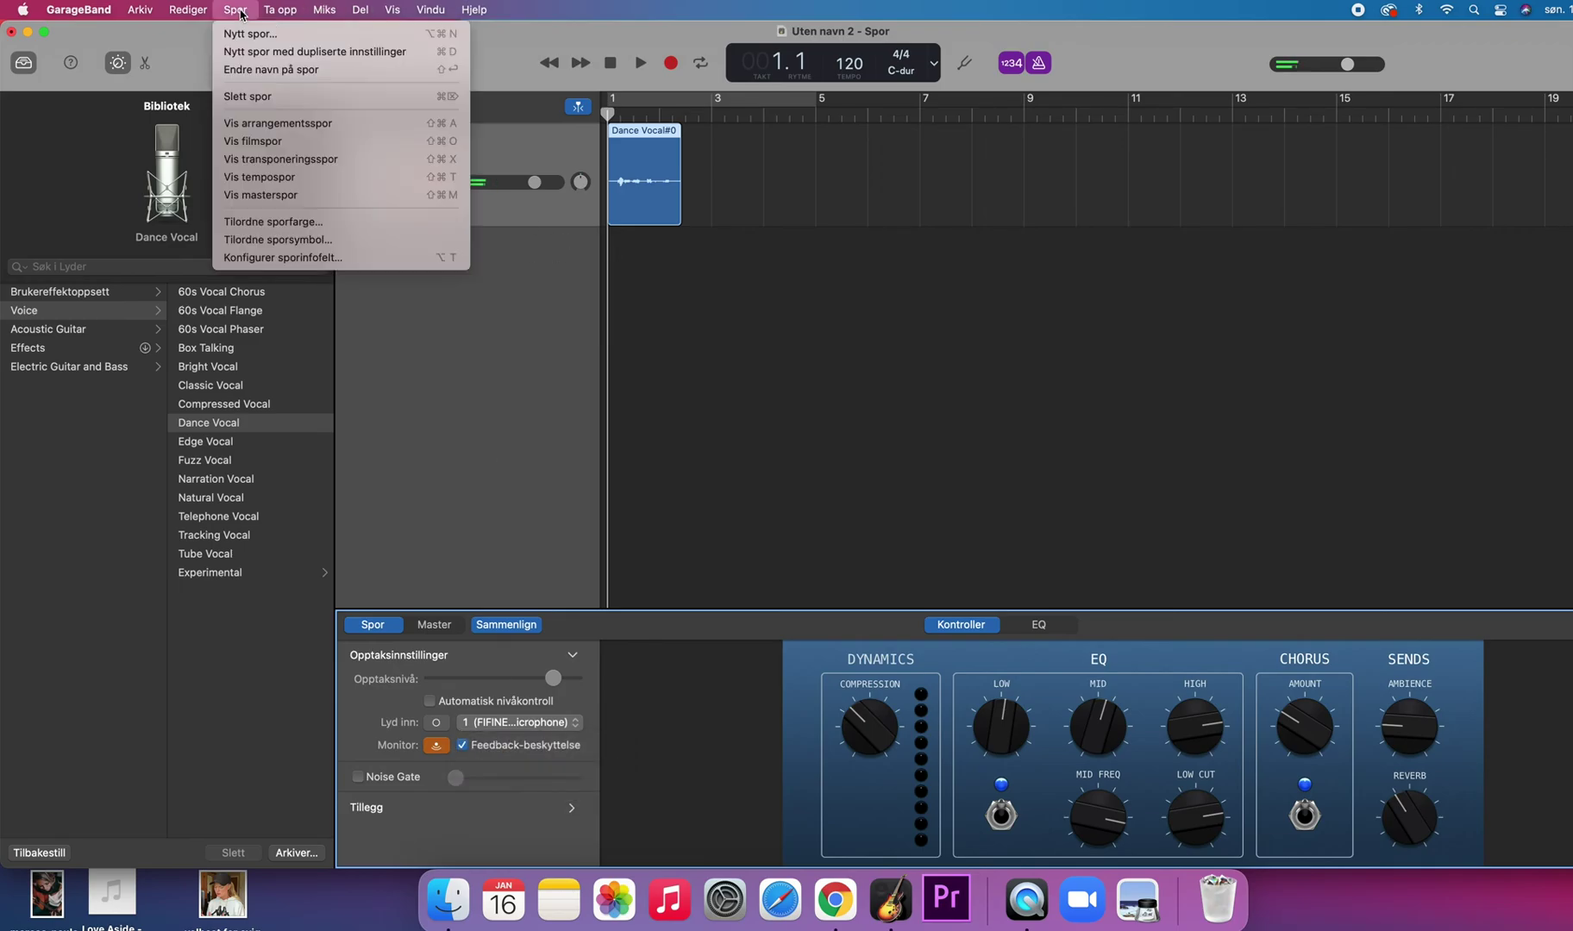
click(252, 30)
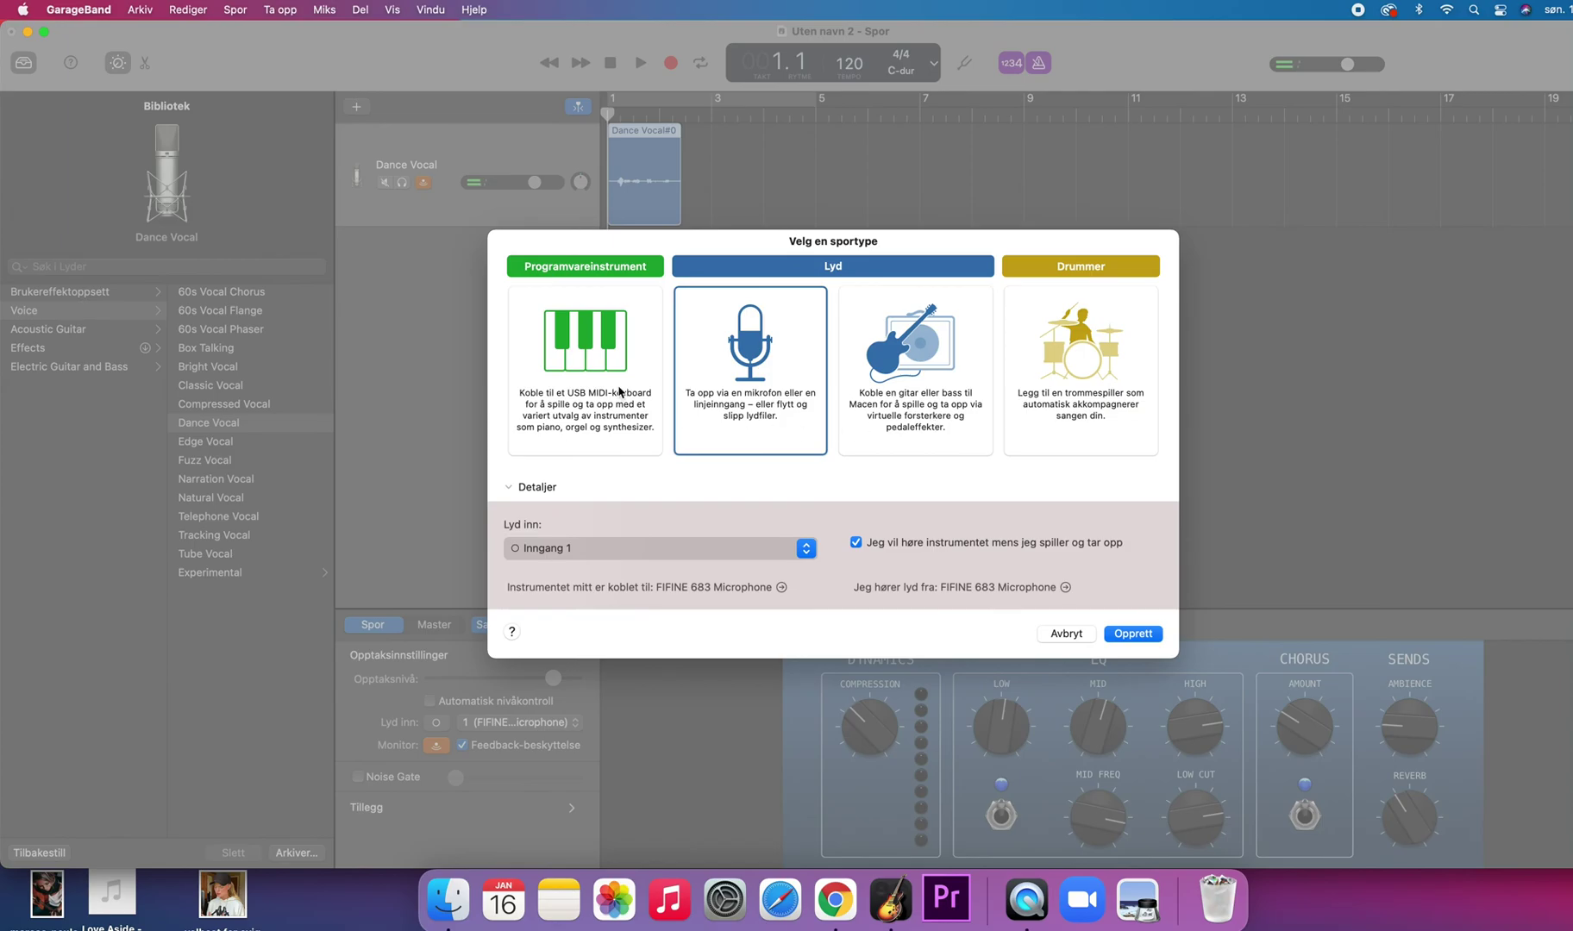
- Create a new guitar/bass audio track, Gitar 1
click(619, 390)
click(966, 418)
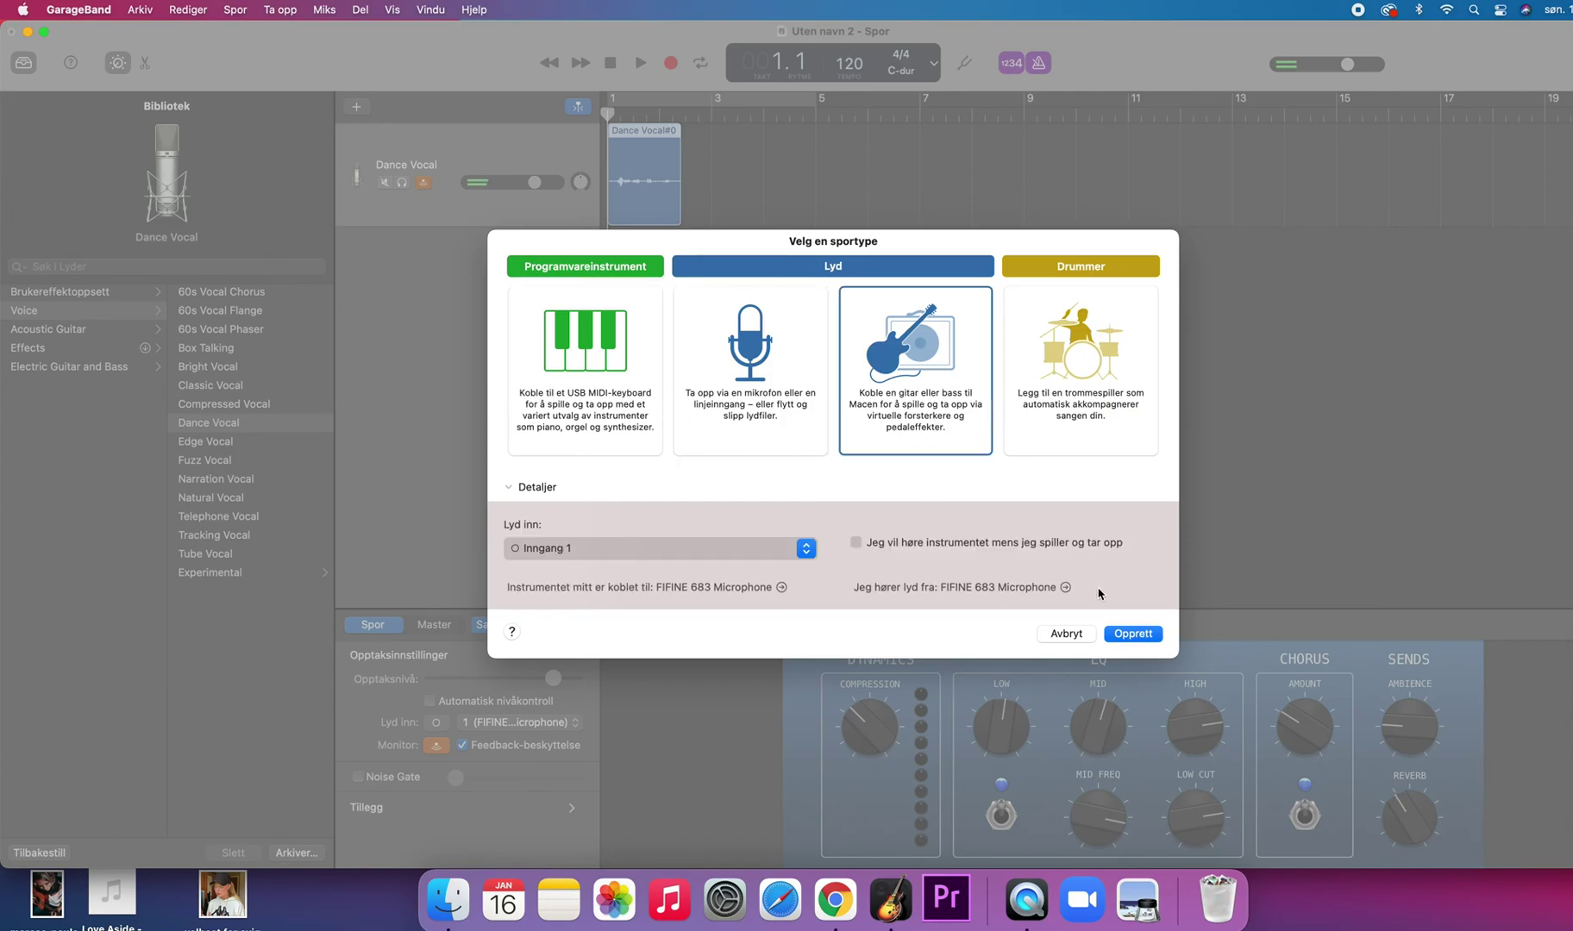
click(1133, 634)
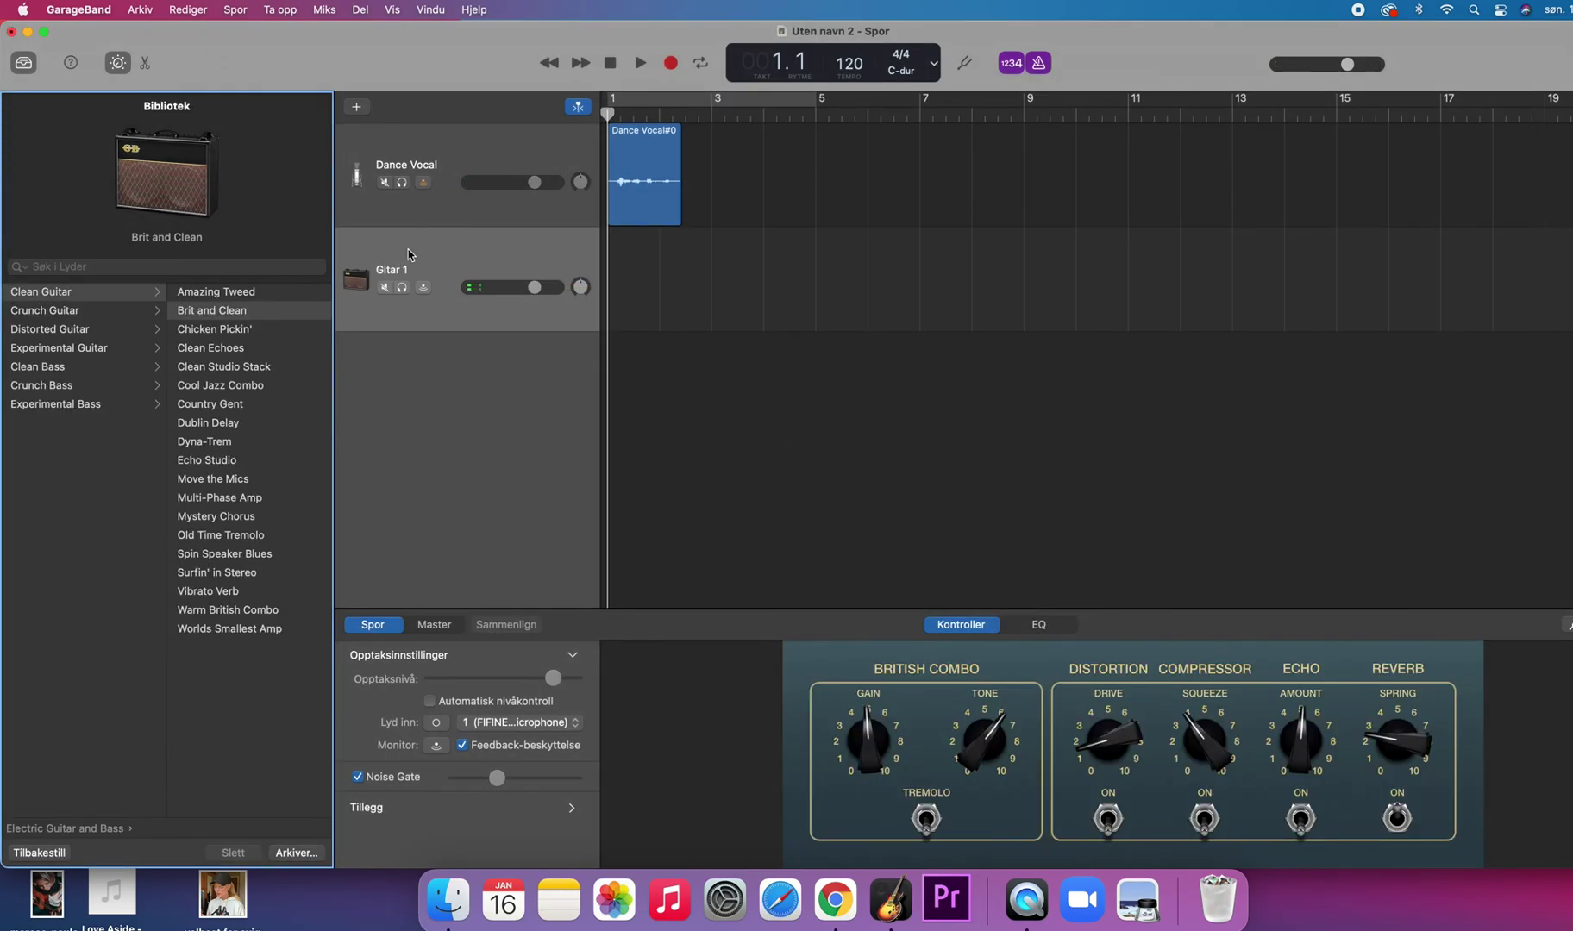
- Set Gitar 1's input to FIFINE 683 Microphone input 2 and return to the Chrome product page
click(455, 255)
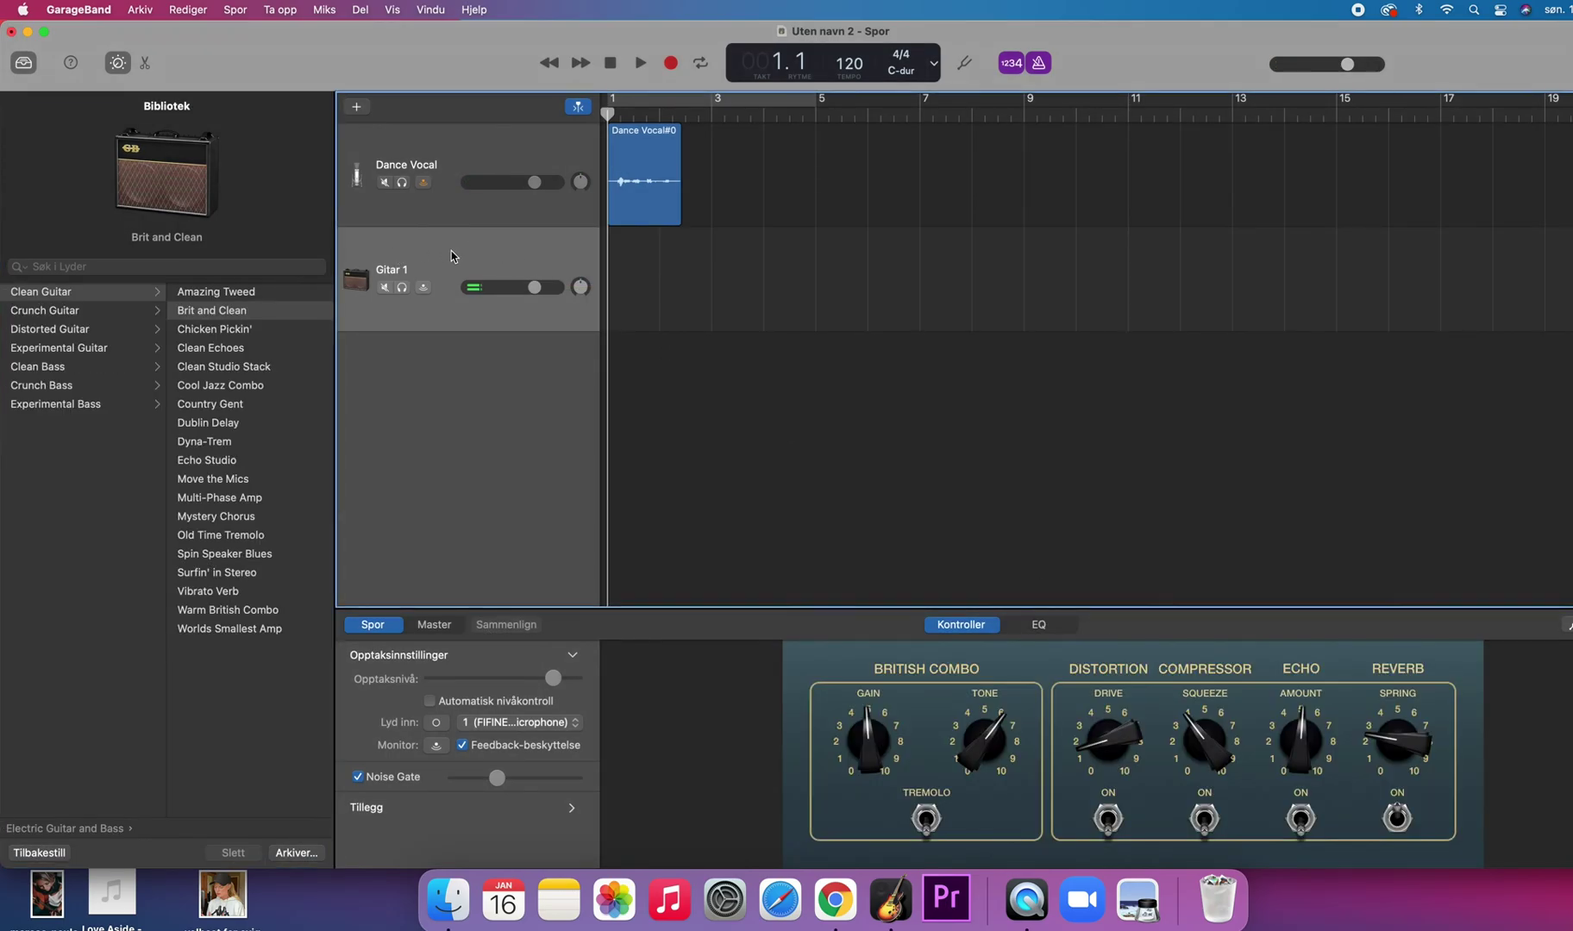
click(515, 723)
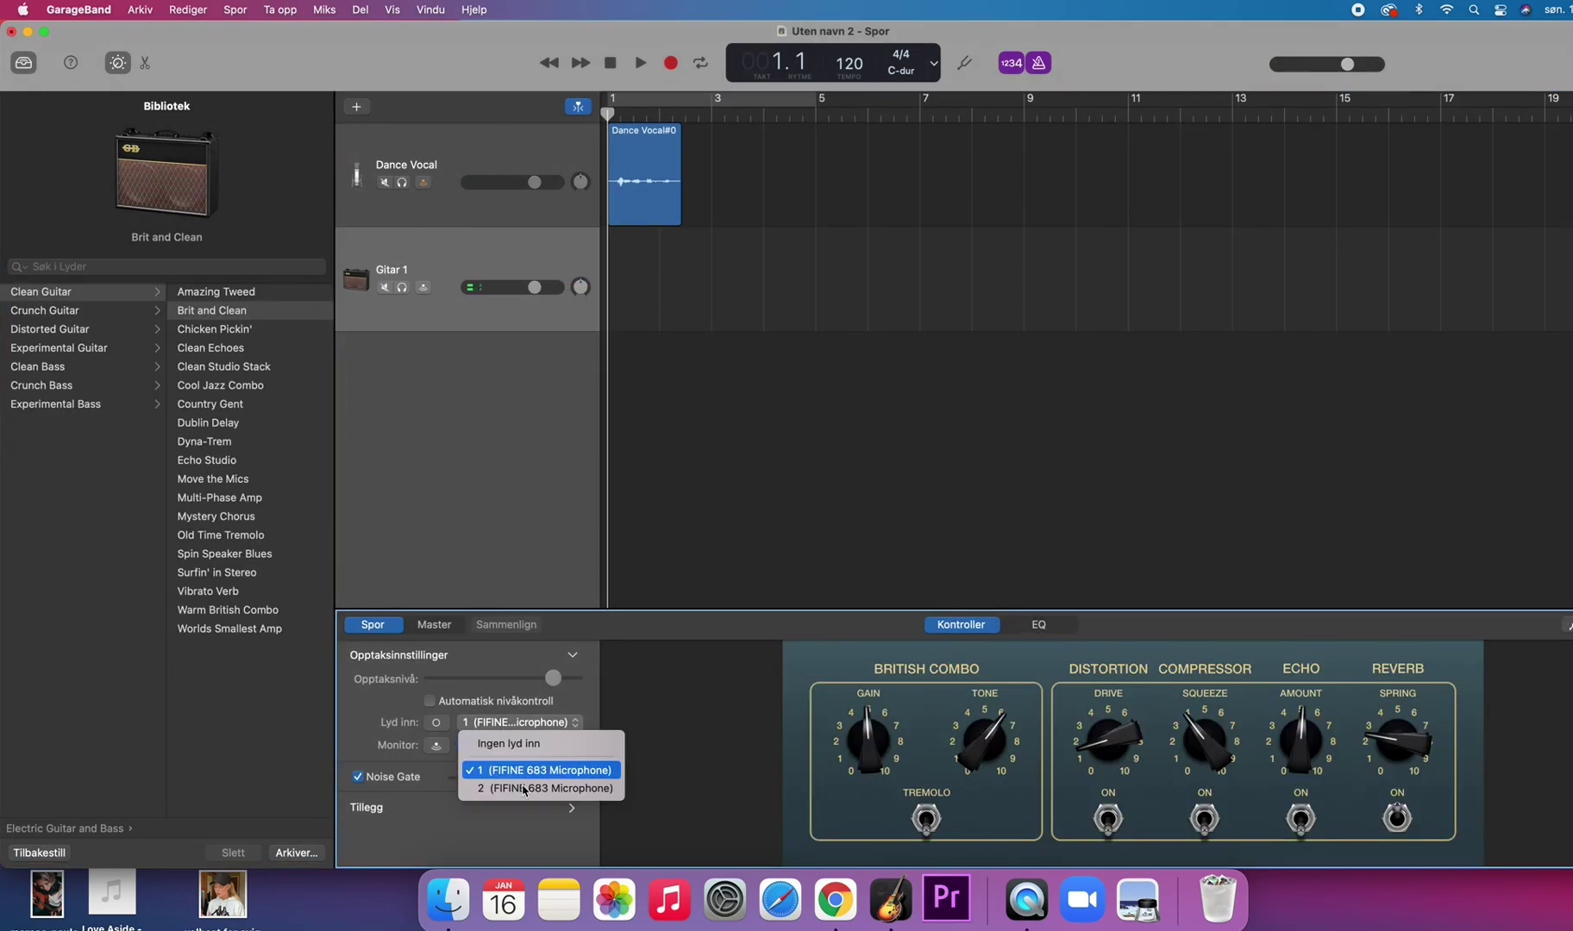
click(530, 787)
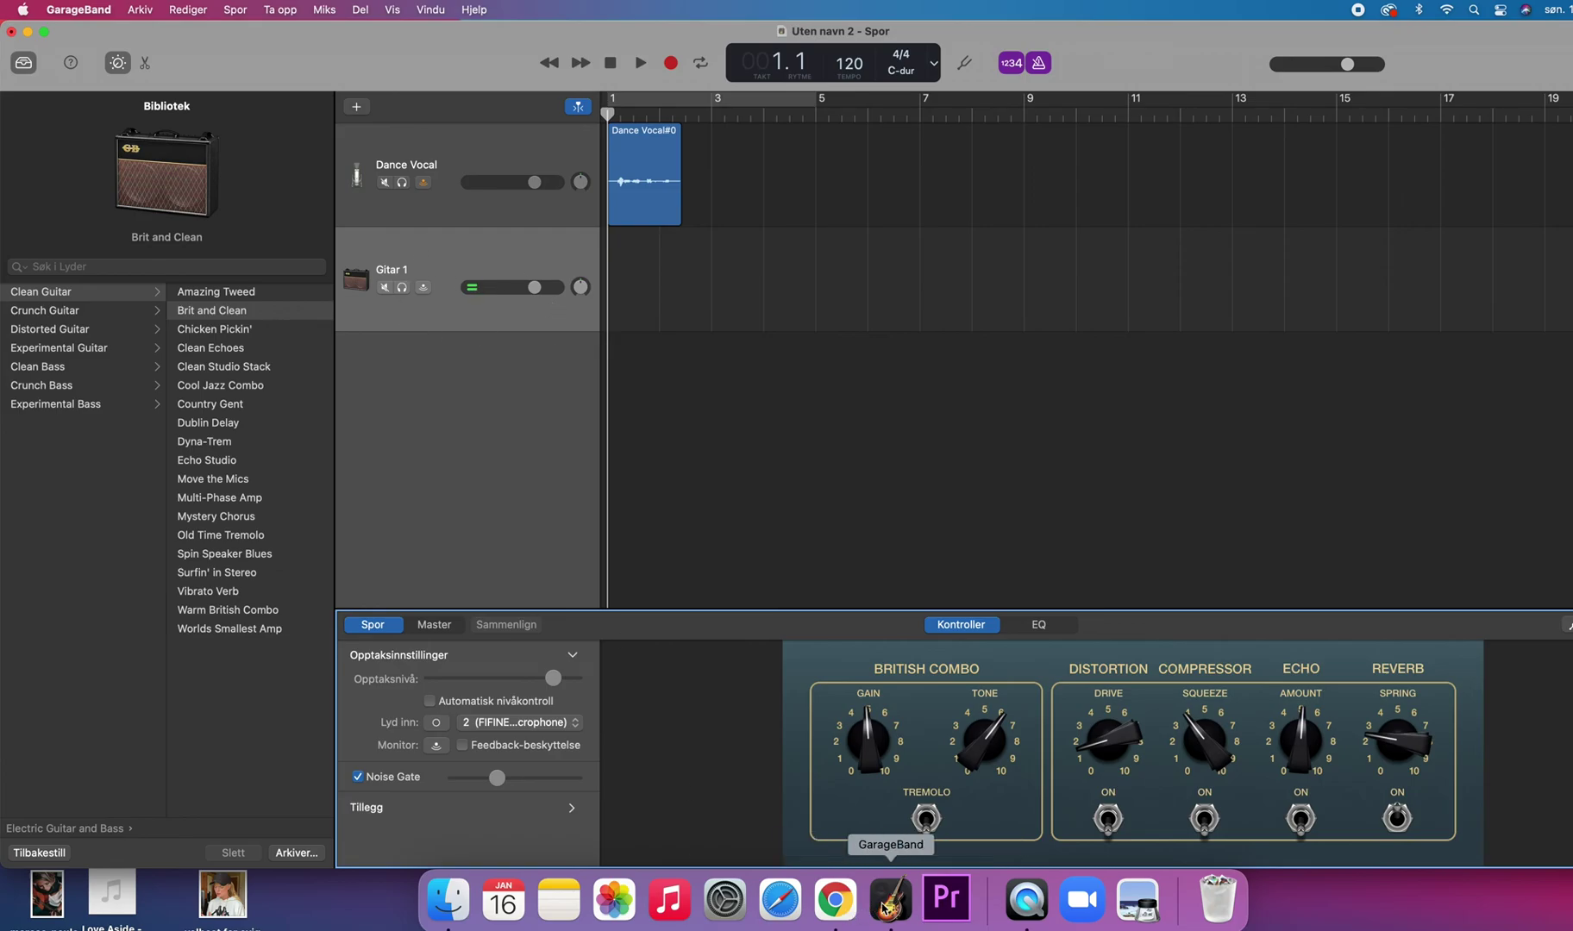
click(839, 913)
mouse_move(522, 533)
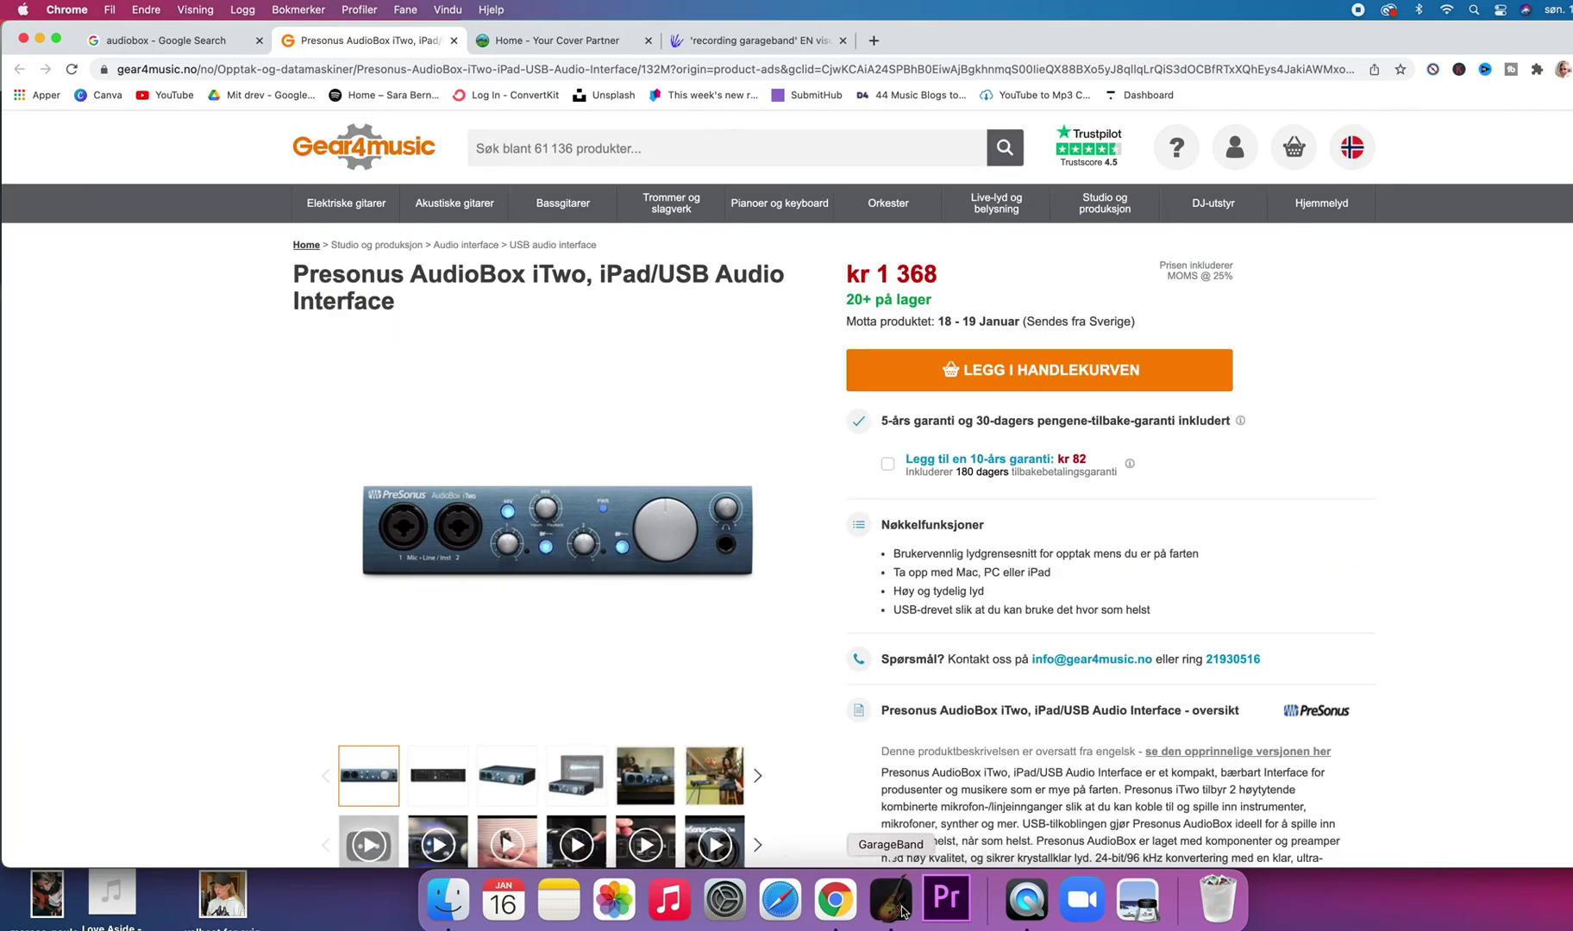
- Return to the GarageBand project after zooming in on the AudioBox iTwo's input connectors
click(902, 911)
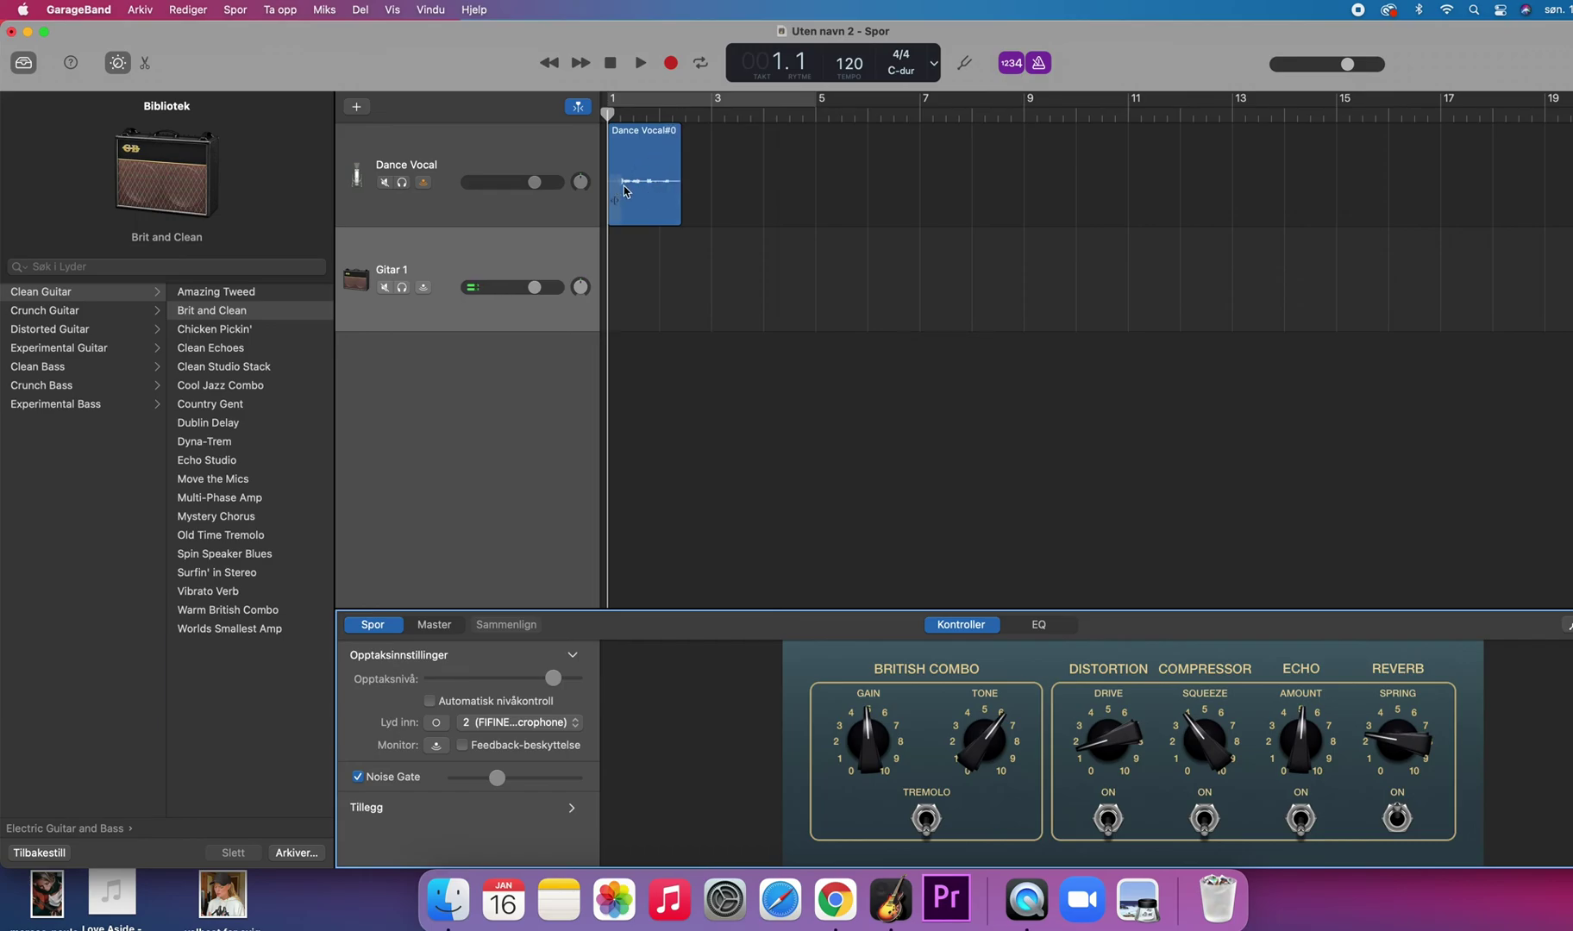
- Mute Dance Vocal, set its volume to -2.9 dB, and set the tempo to 96
click(540, 192)
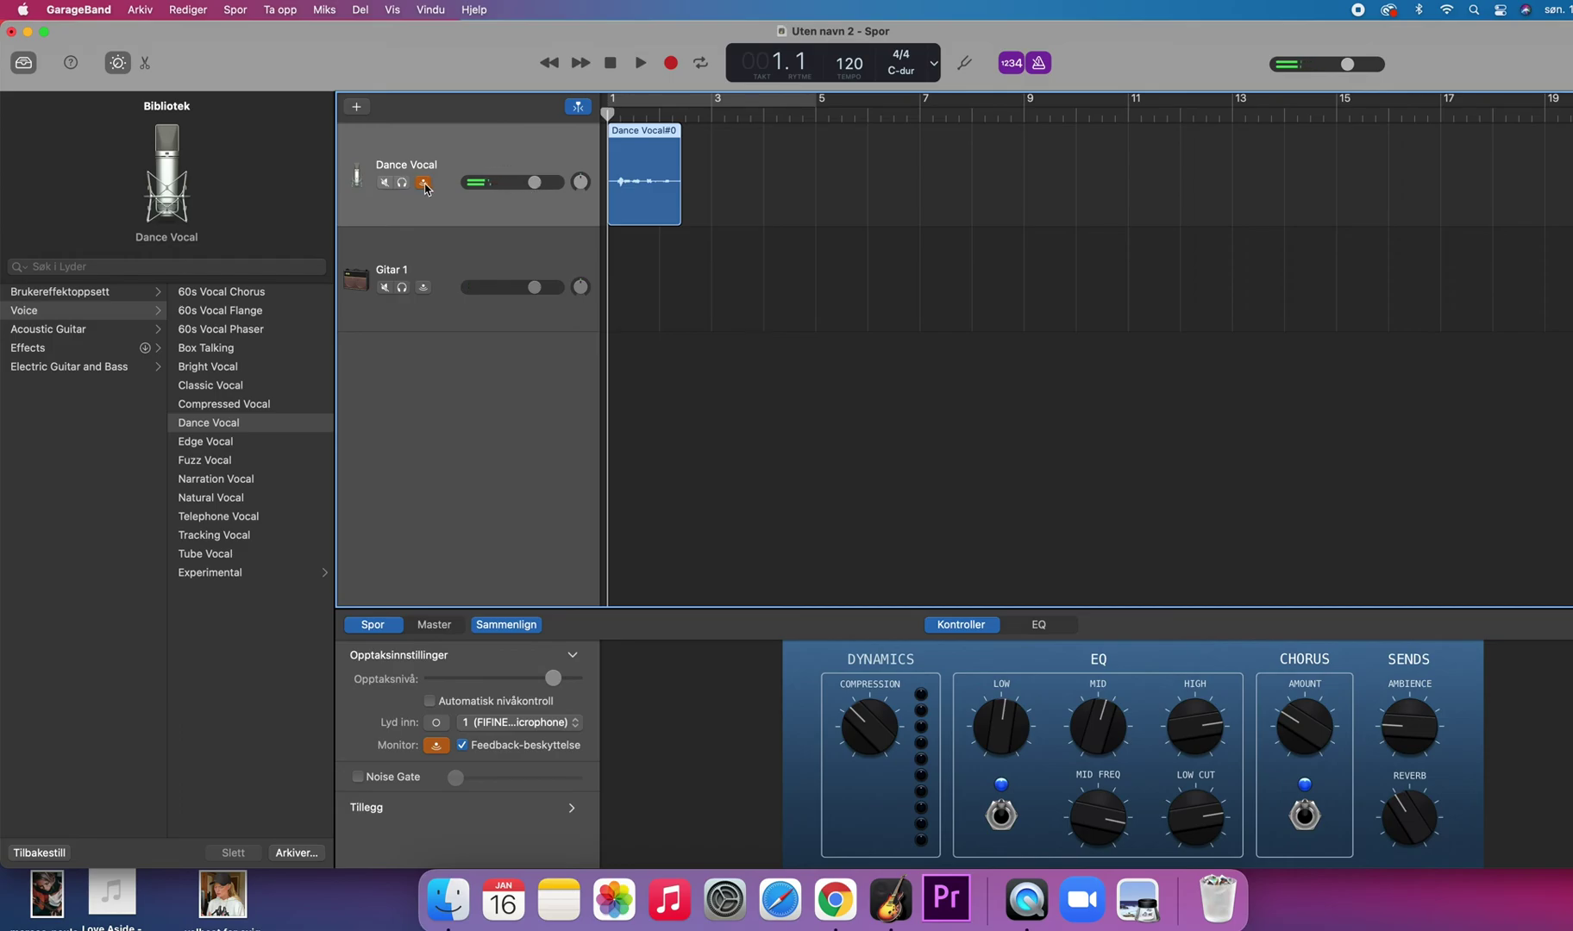
click(385, 183)
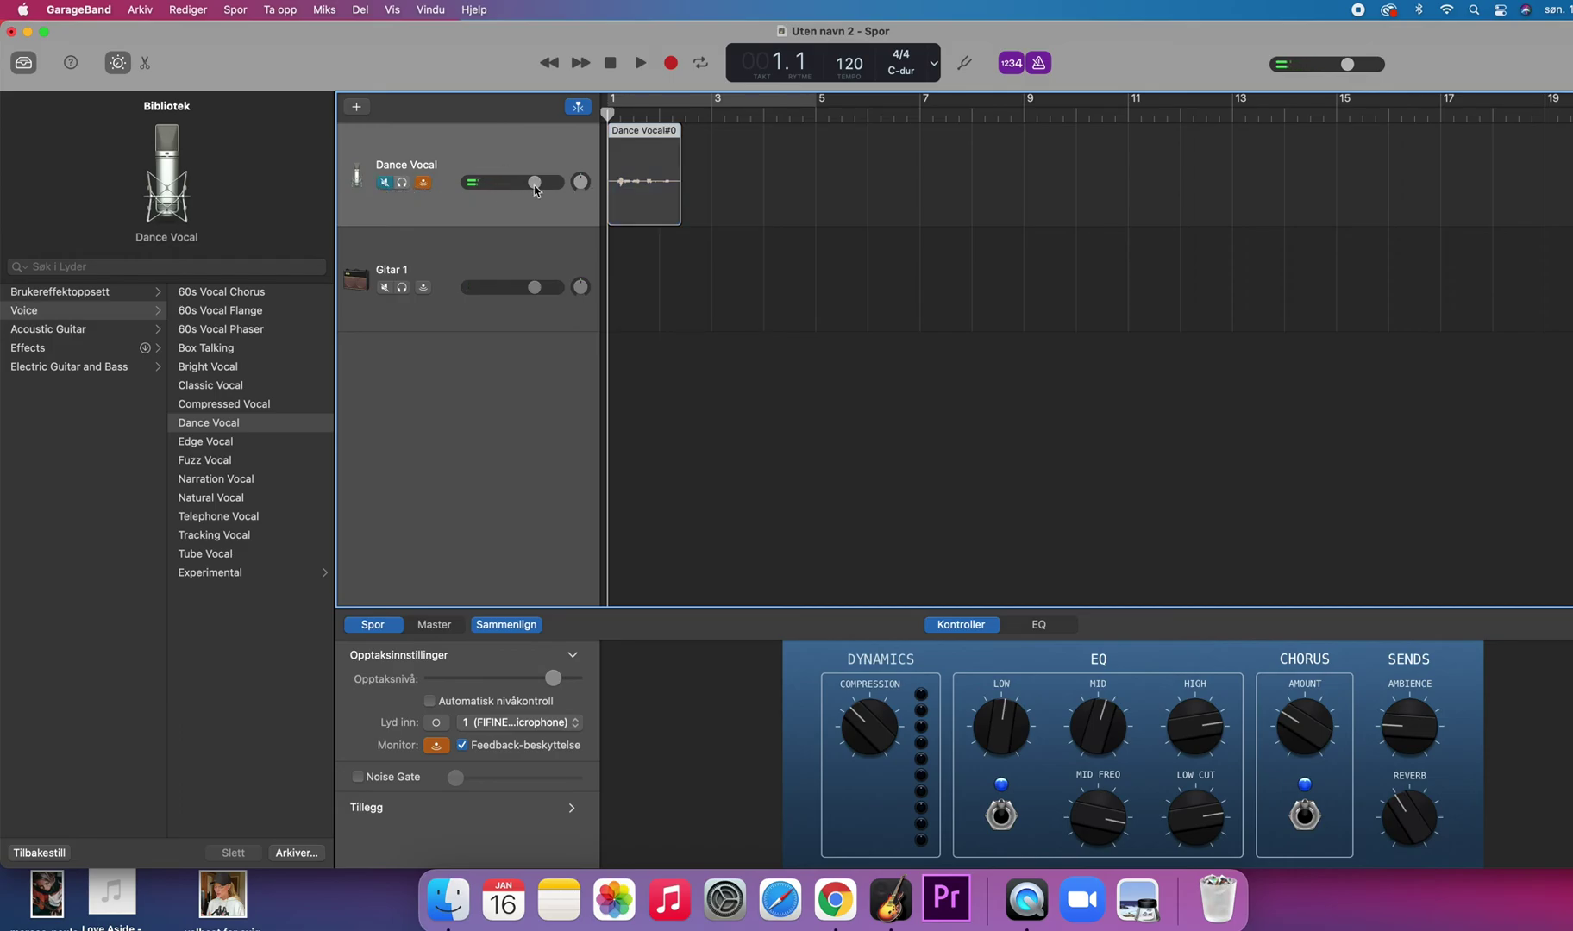
mouse_move(534, 182)
mouse_down()
mouse_move(509, 182)
mouse_move(557, 182)
mouse_move(521, 182)
mouse_up()
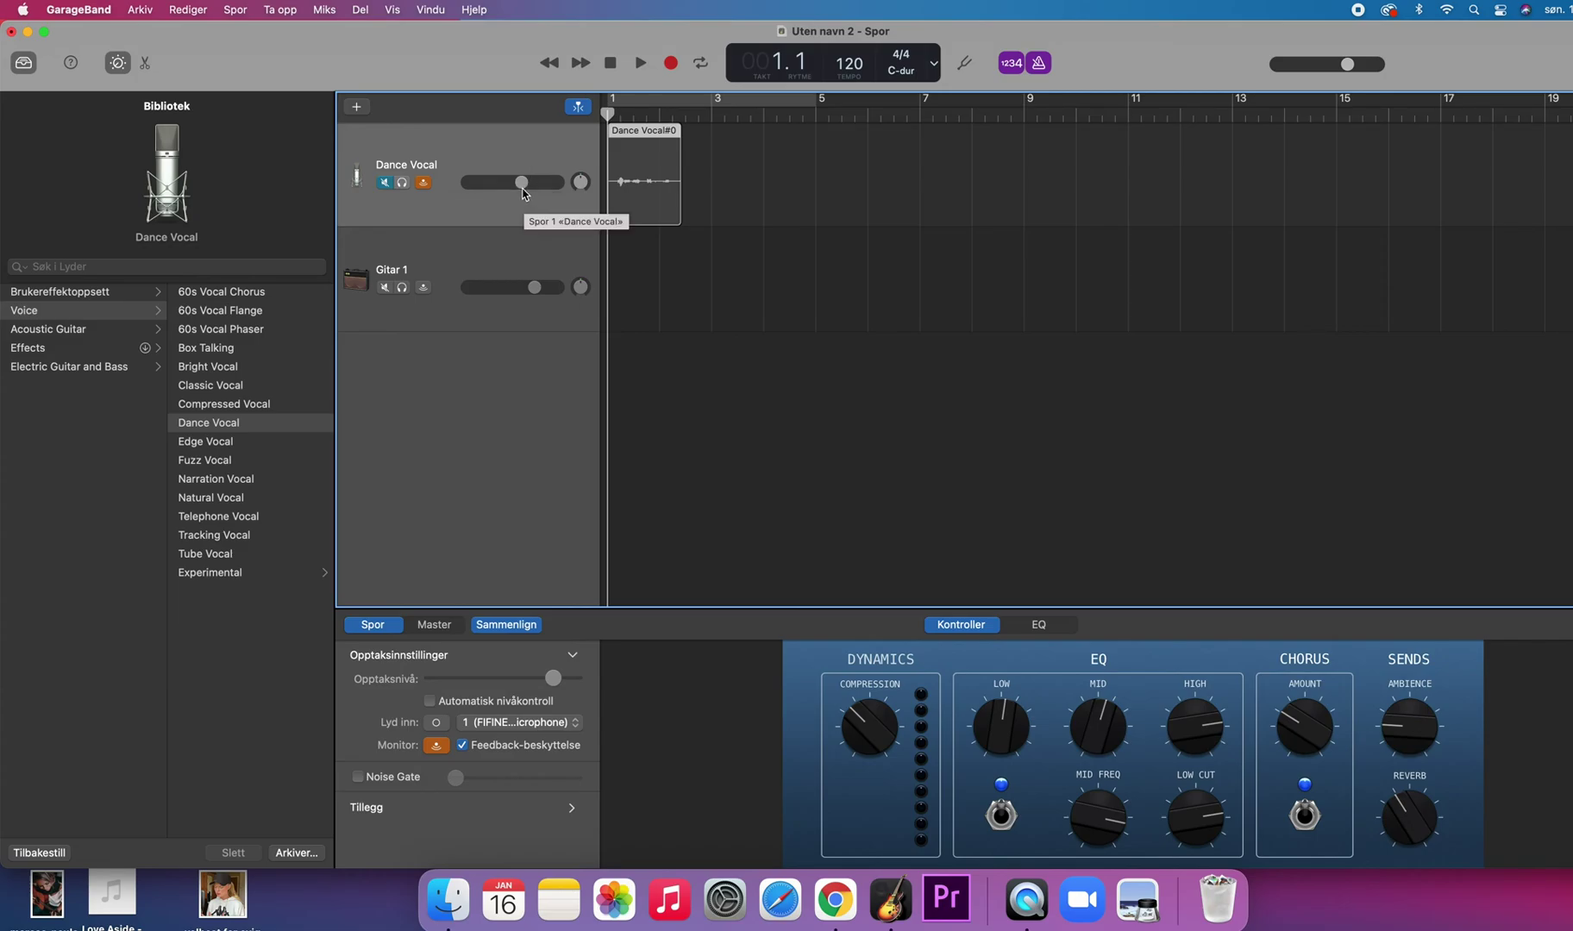
drag(521, 182, 551, 182)
drag(849, 63, 850, 73)
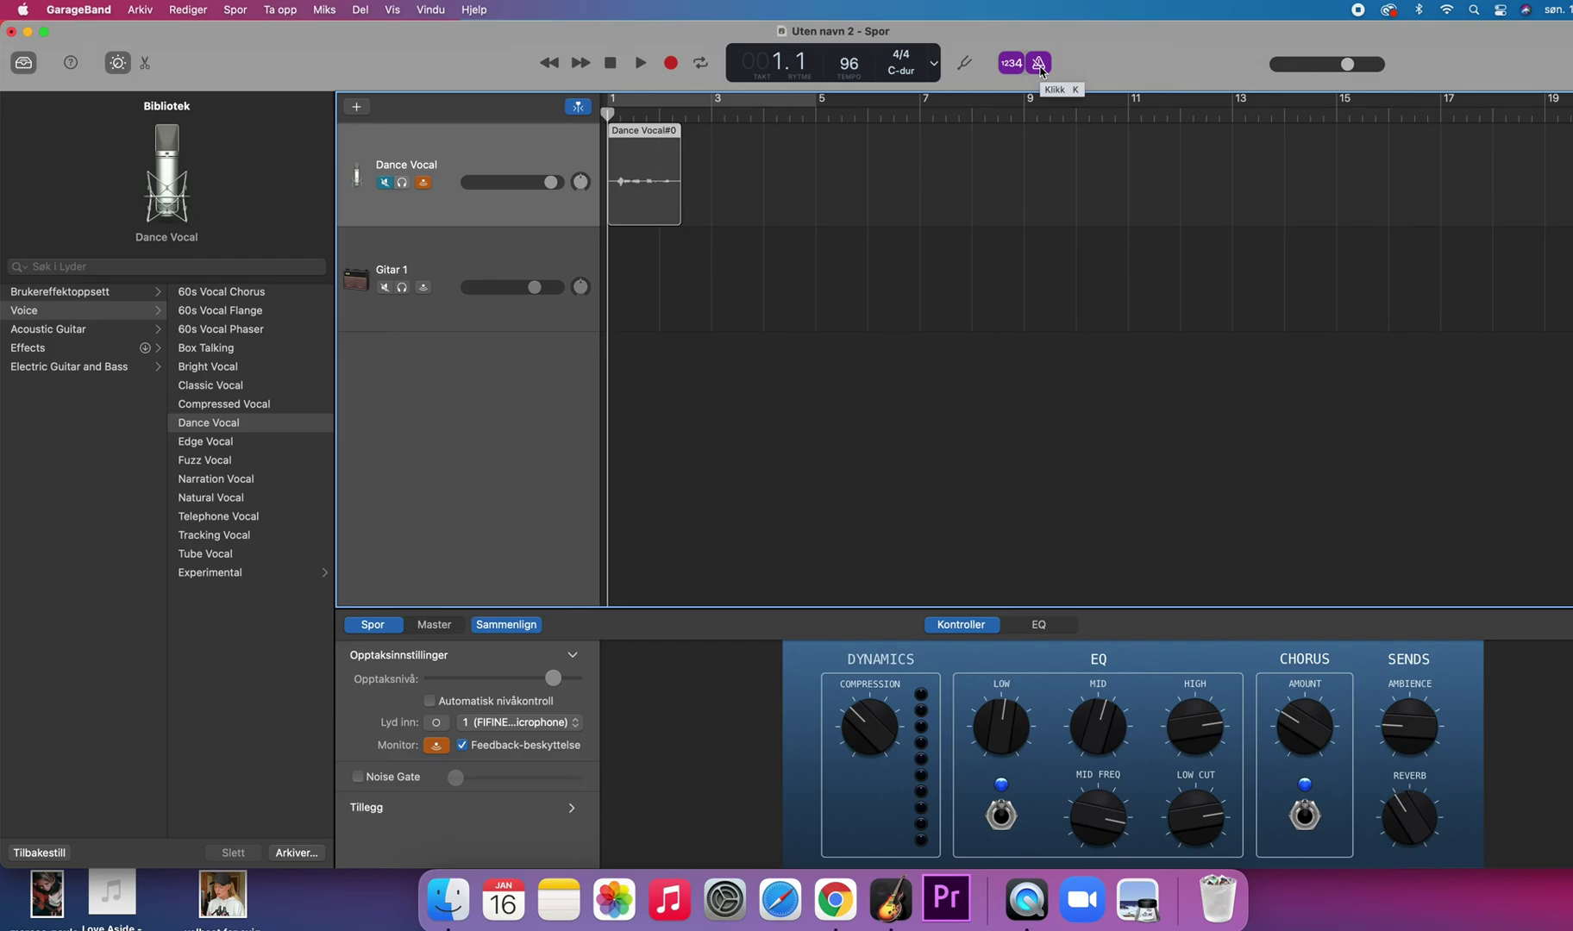
- Turn off the Klikk metronome and delete the Dance Vocal#0 region, leaving the Dance Vocal track empty
click(1040, 66)
key(Delete)
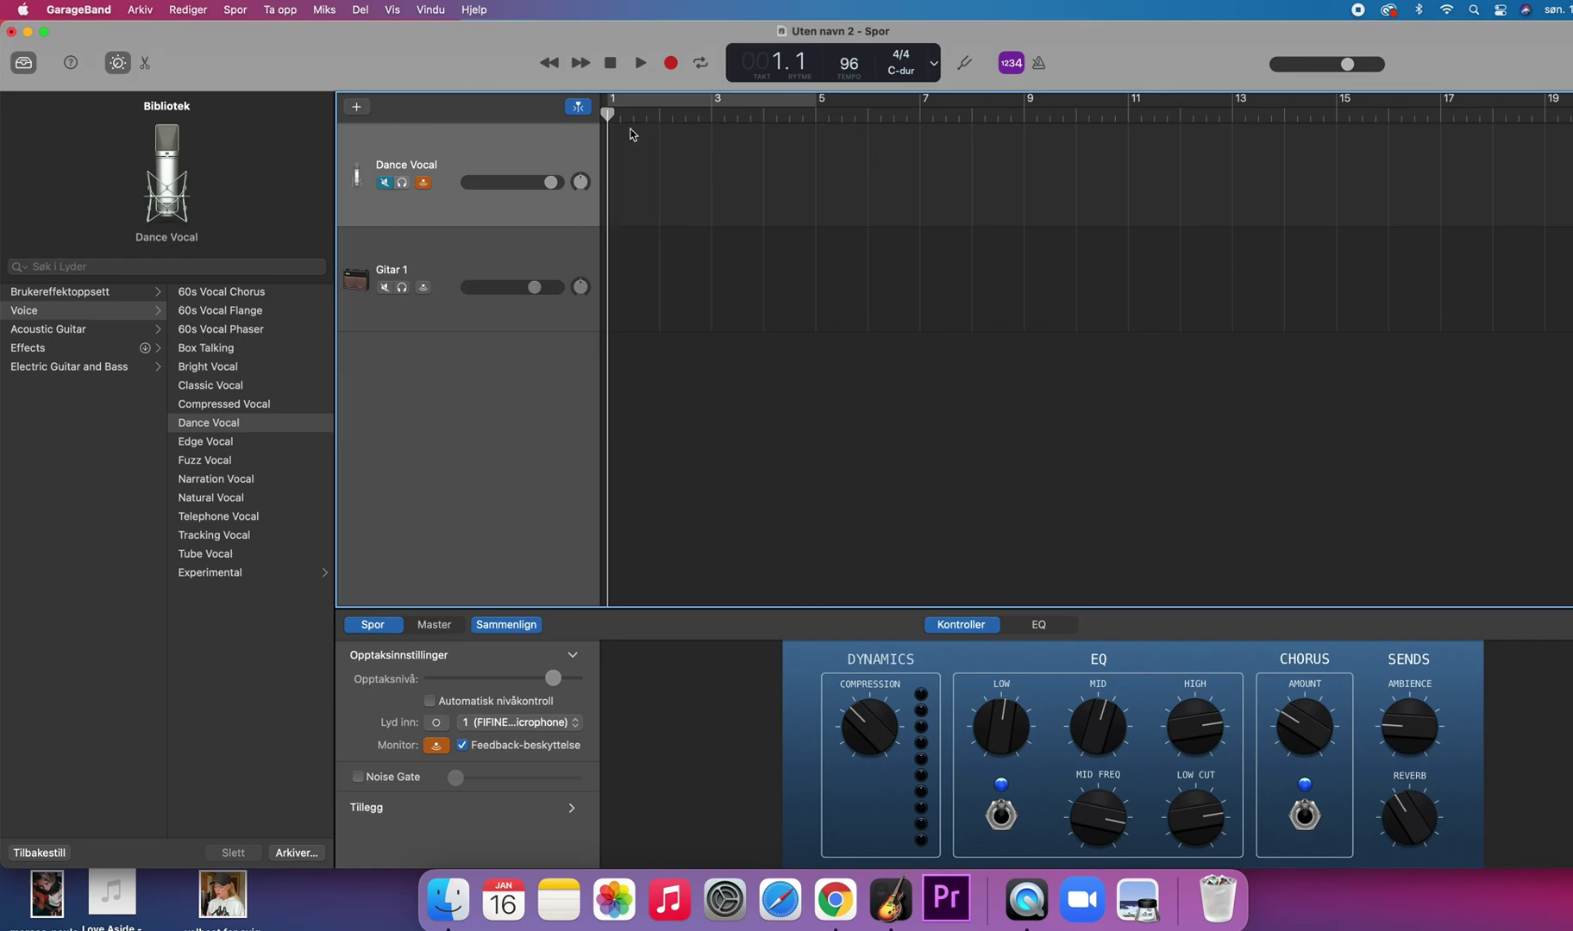